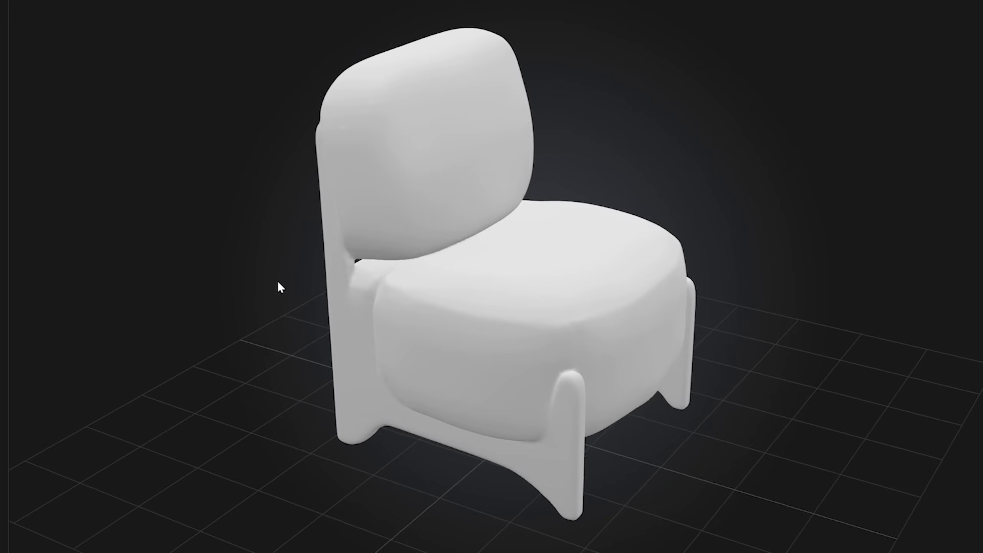
Orbit the intro armchair model on the Meshy homepage, then scroll down the page.
left_click_drag(278, 280, 117, 288)
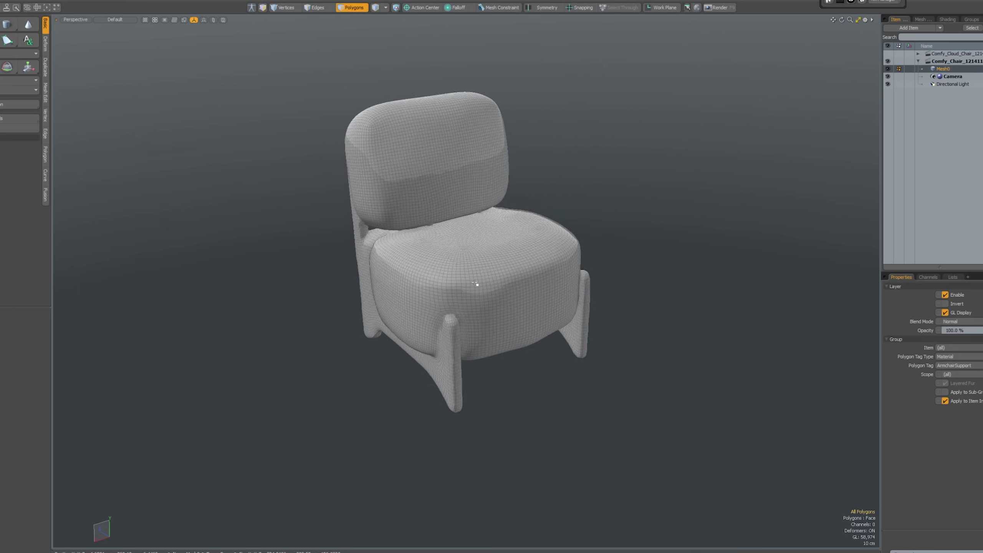
left_click_drag(472, 286, 496, 279, "alt")
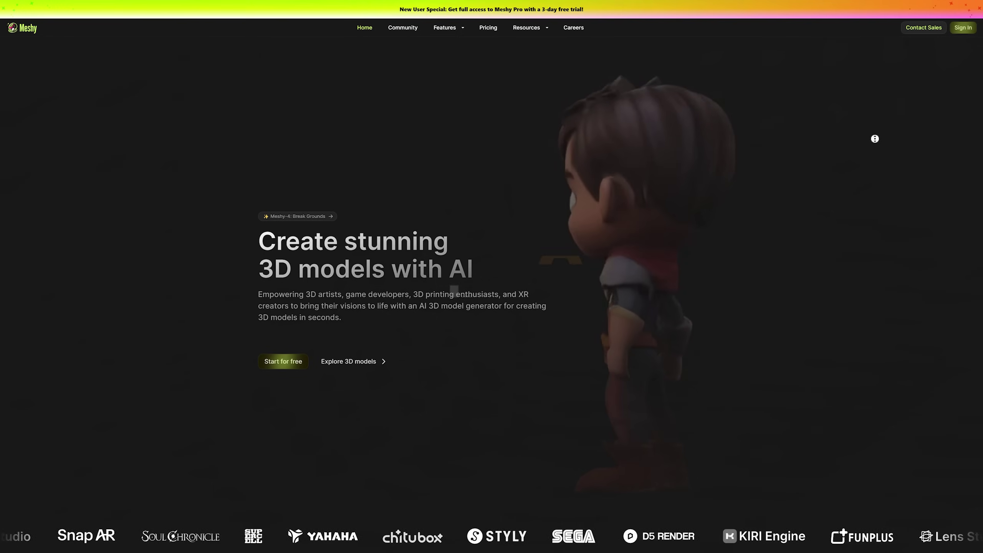
scroll(876, 148, "down", 10)
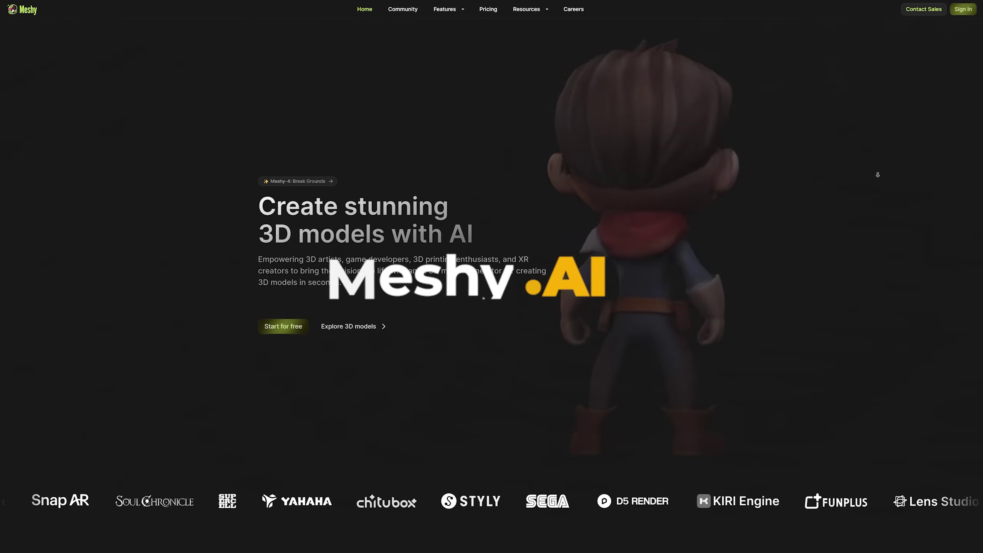
Scroll past the Text to 3D and Image to 3D galleries, then bring up Sign In.
scroll(883, 169, "down", 1)
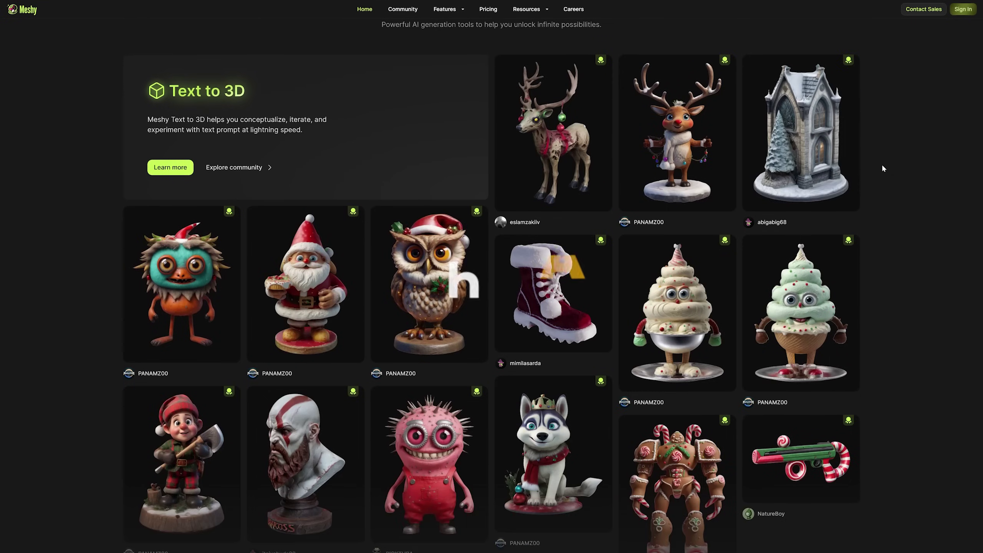
scroll(883, 169, "down", 12)
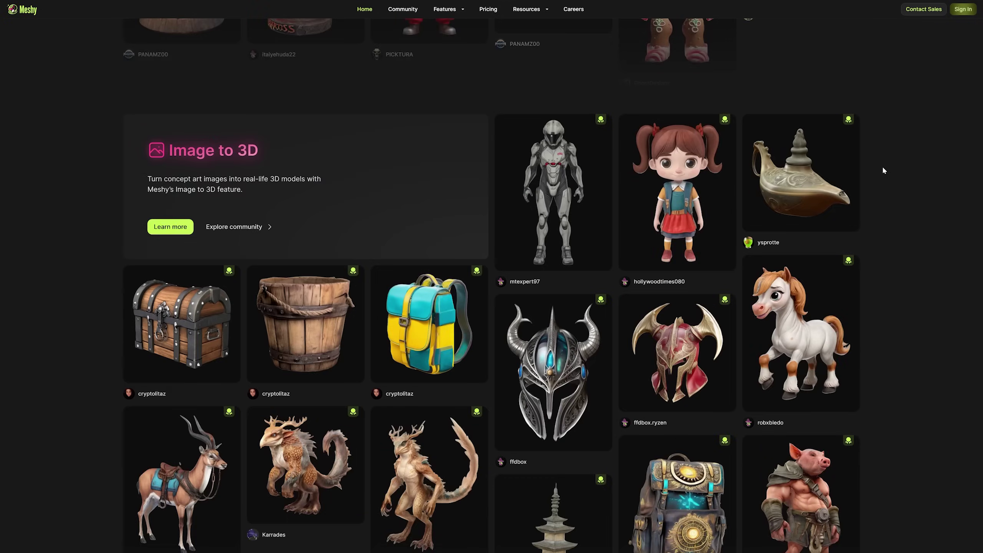
scroll(883, 171, "down", 1)
scroll(884, 170, "down", 1)
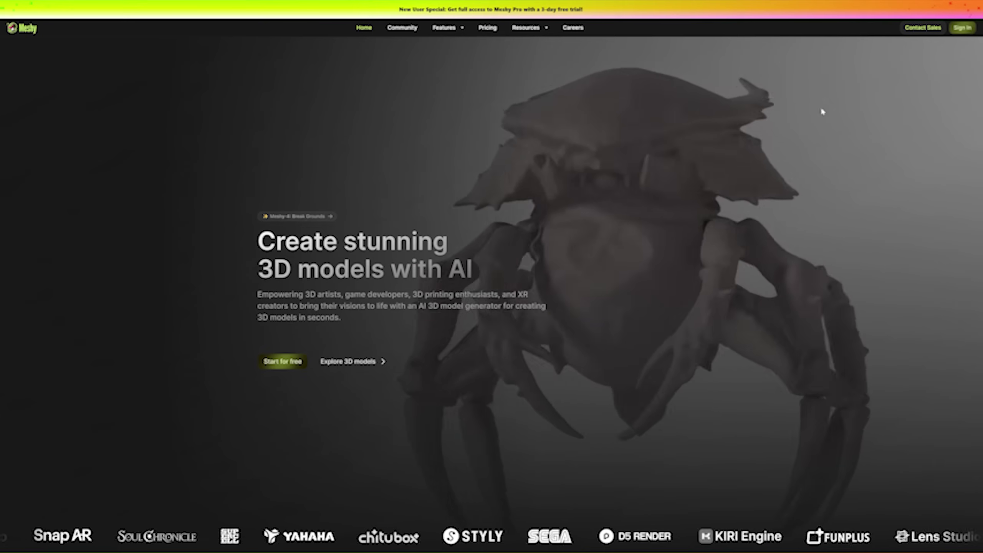
left_click(963, 27)
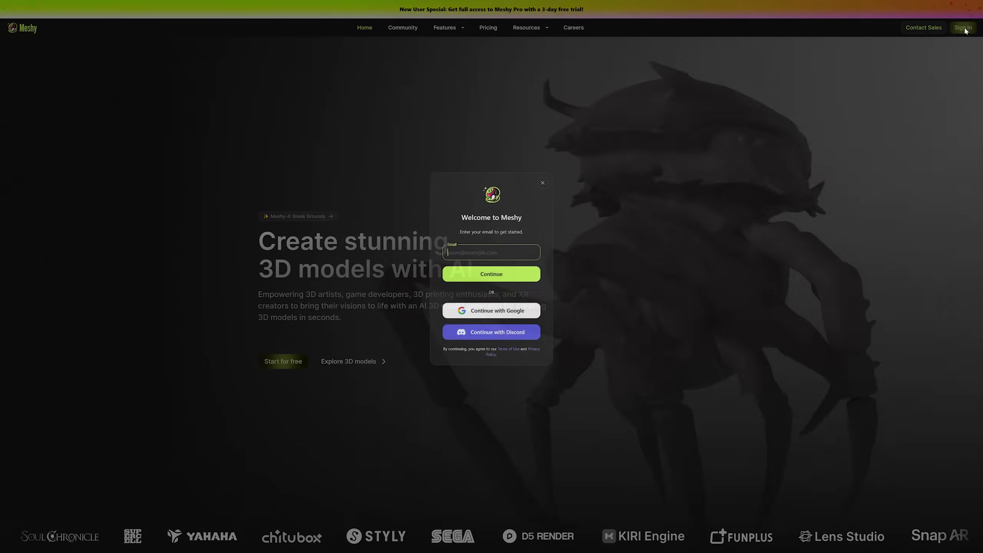
Scroll through the Community grid of trending models in the Food & Drink category.
scroll(587, 241, "up", 5, "ctrl")
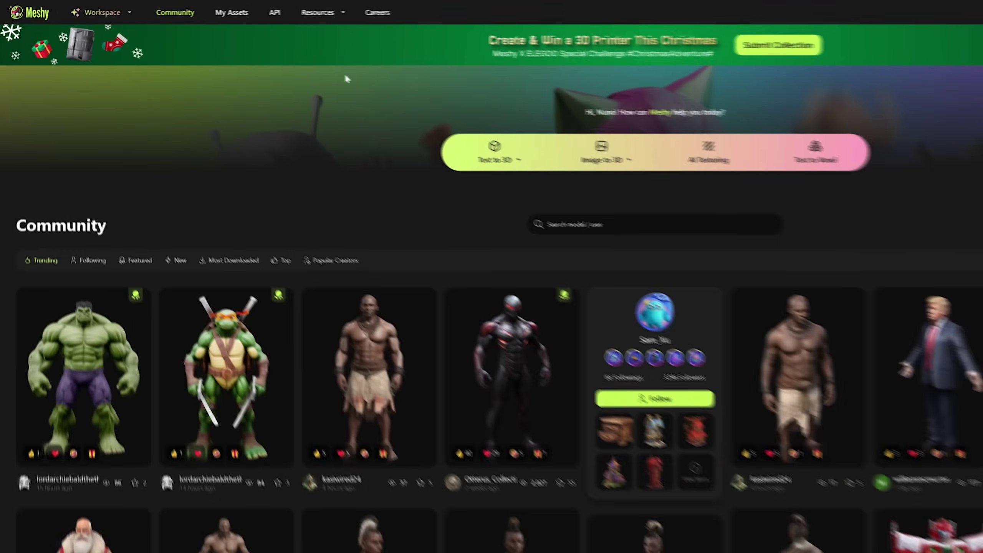
scroll(301, 109, "down", 15)
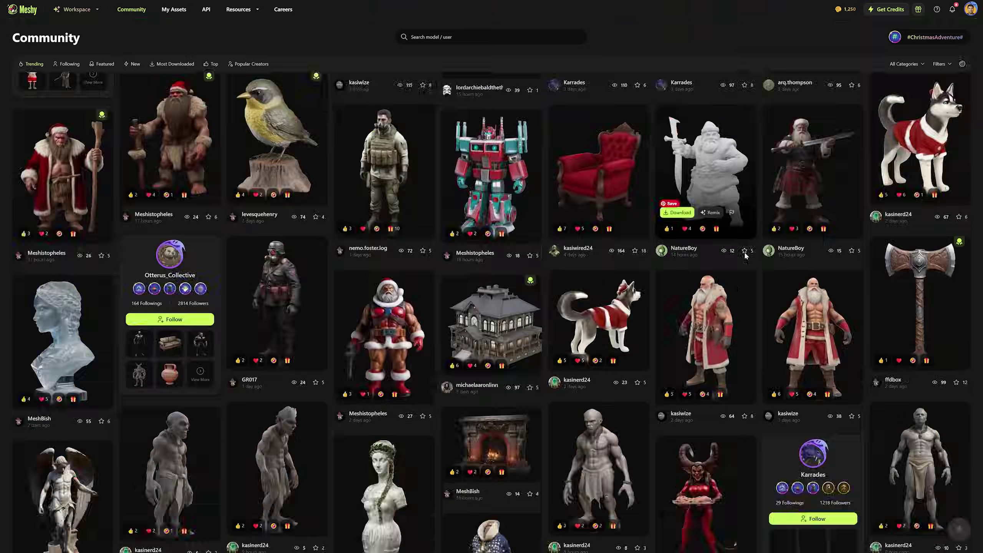
scroll(807, 251, "down", 15)
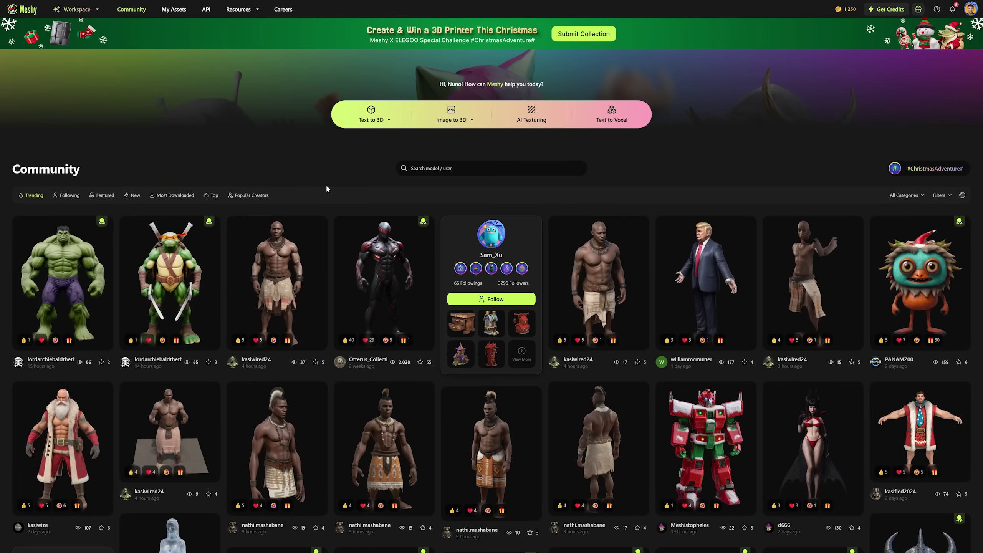
scroll(326, 188, "down", 1)
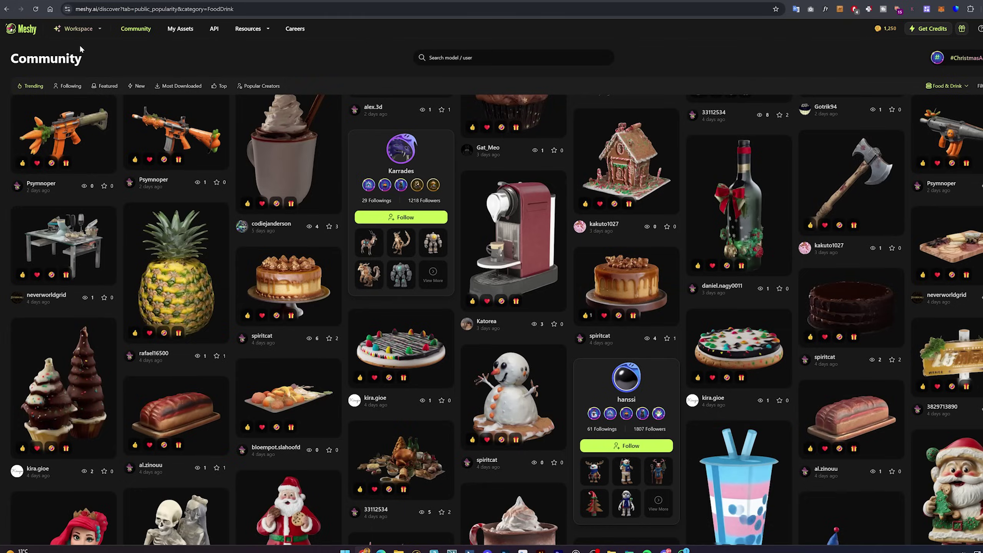
Choose Text to 3D from the Workspace dropdown and enter the prompt 'a vase'.
left_click(78, 29)
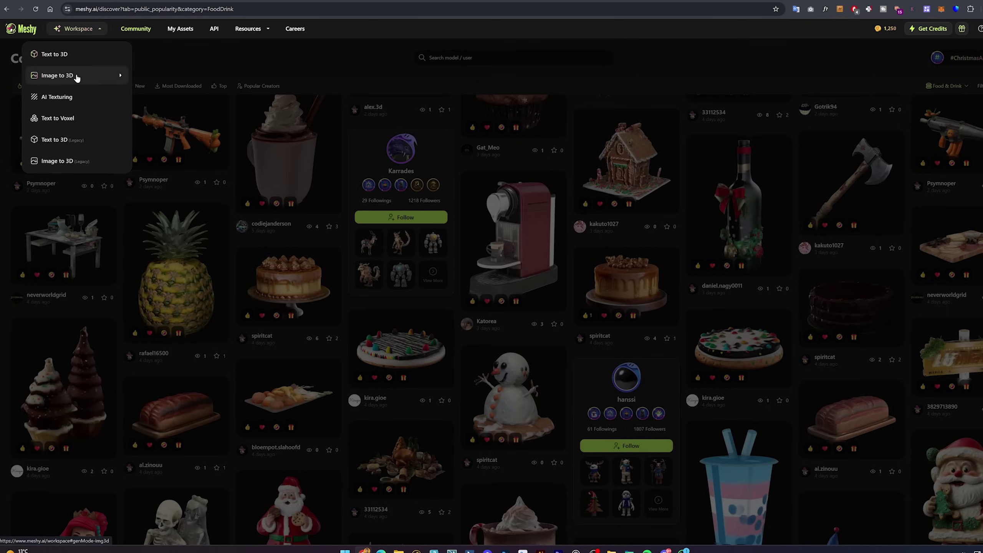
left_click(82, 60)
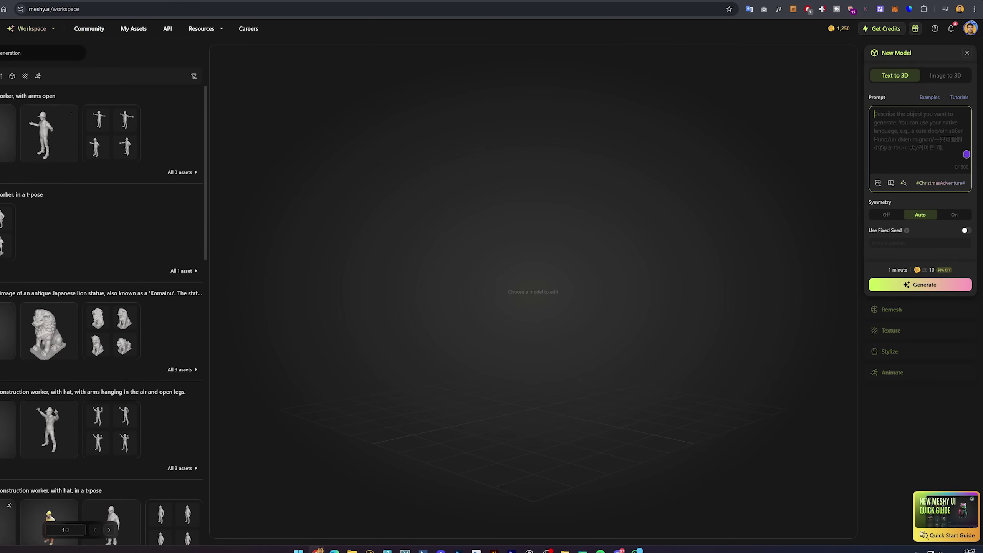
type("a vase")
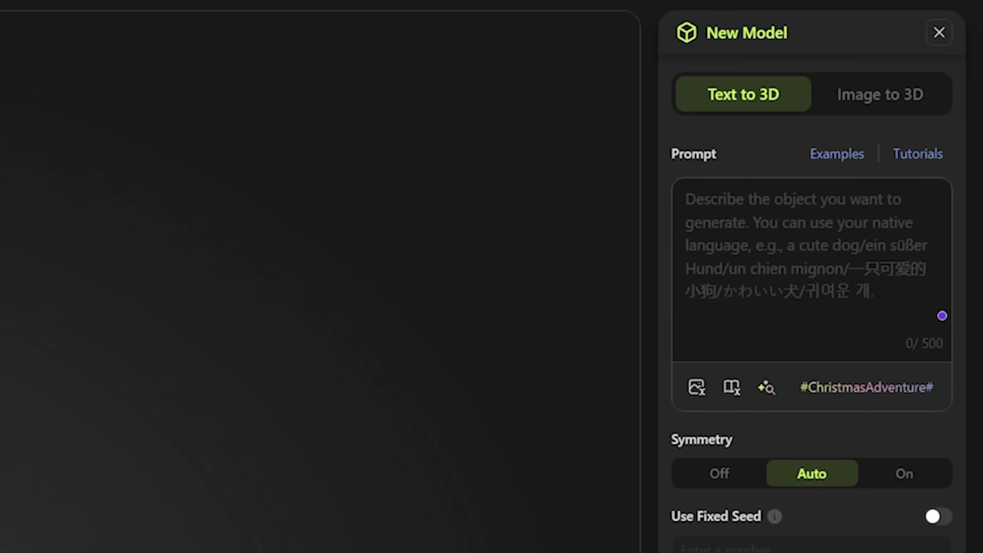
Prompt a male construction worker, a woman with handbag in shirt and jeans, and a modern small chaise longue.
left_click(697, 199)
type("a male con")
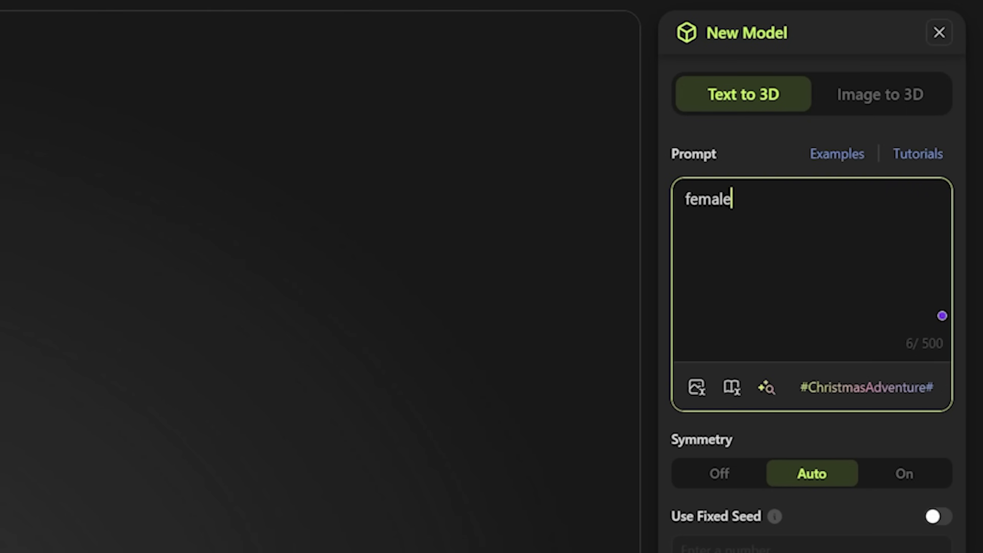
type("with a hand")
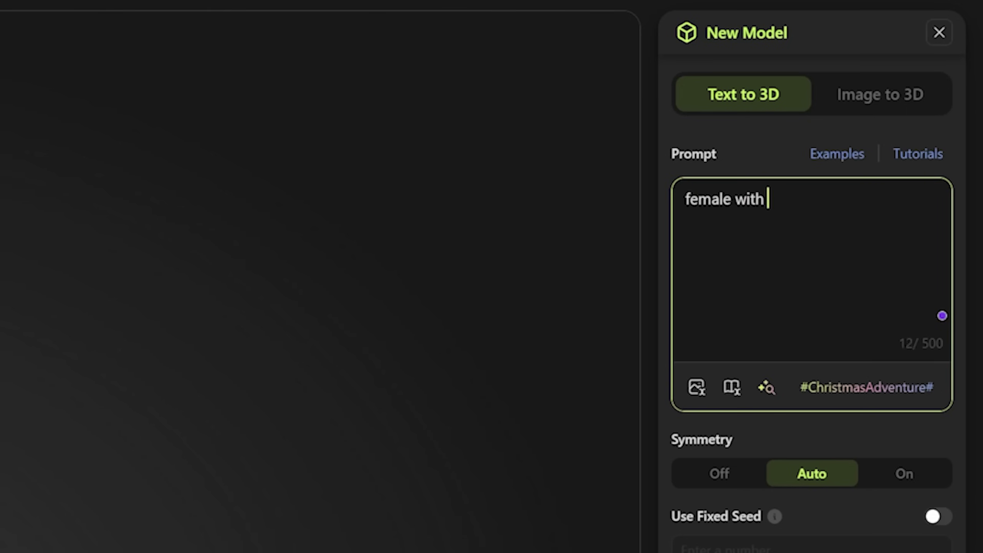
type("bag wearing a shirt and jean")
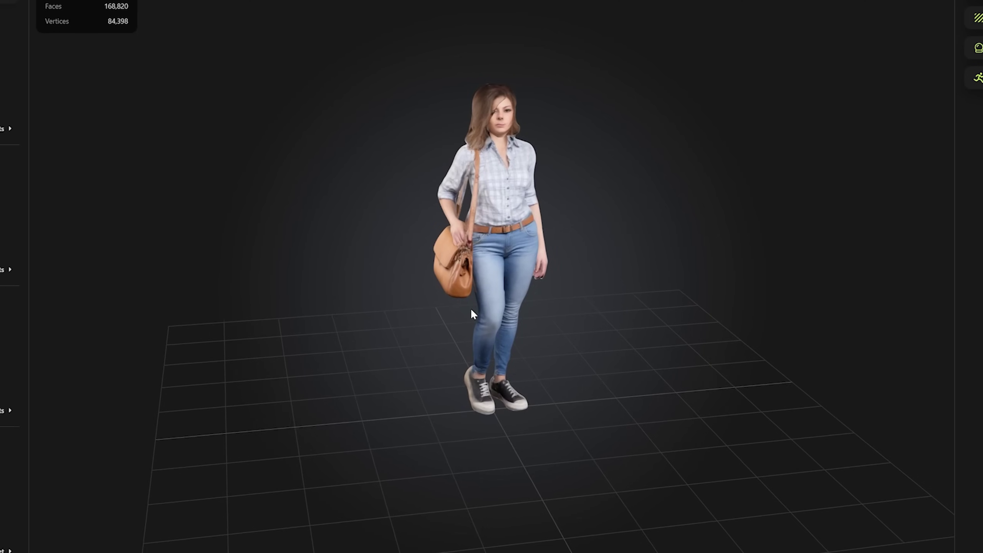
left_click_drag(519, 305, 750, 295)
left_click_drag(388, 290, 454, 282)
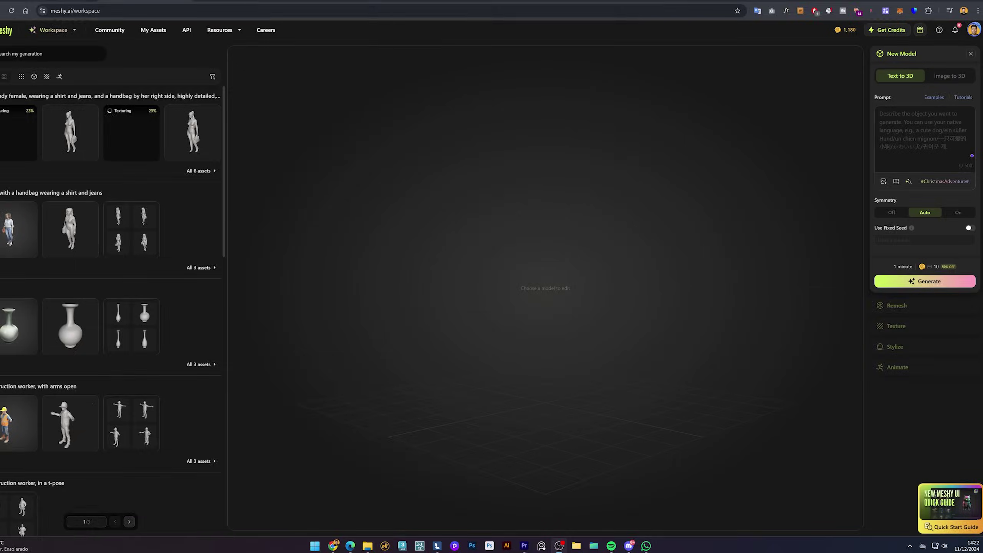
left_click(880, 114)
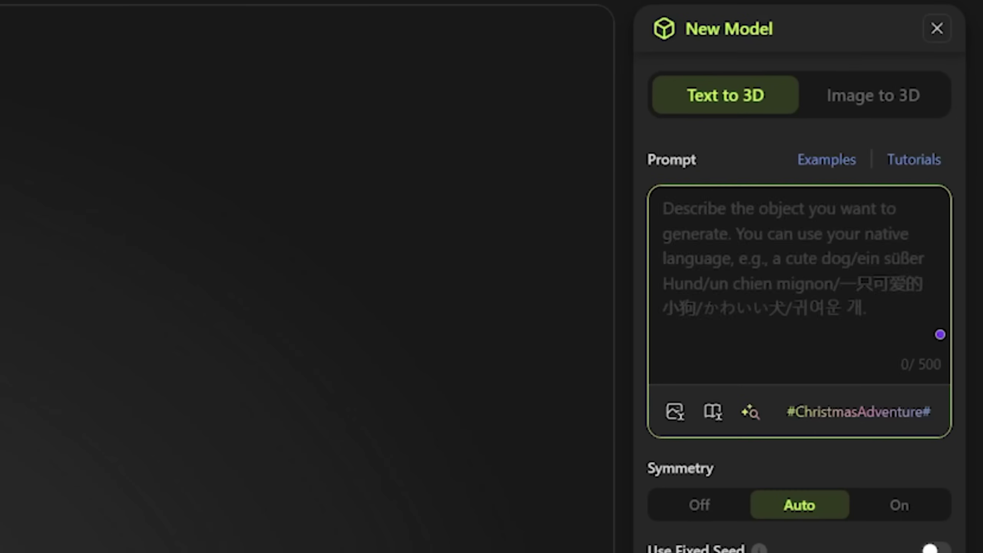
type("modern small chaise l")
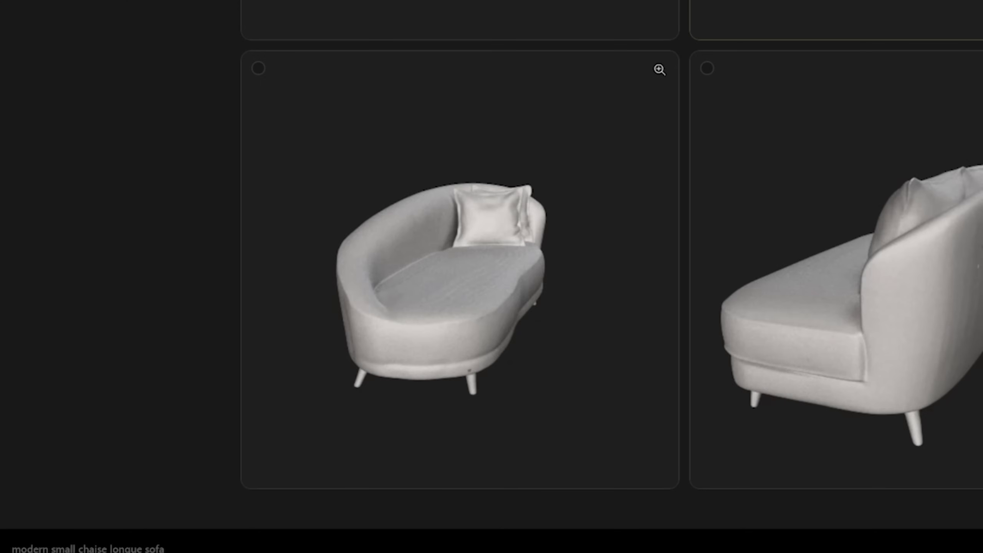
Select the first chaise longue preview card and continue with it to the 3D viewer.
left_click(266, 73)
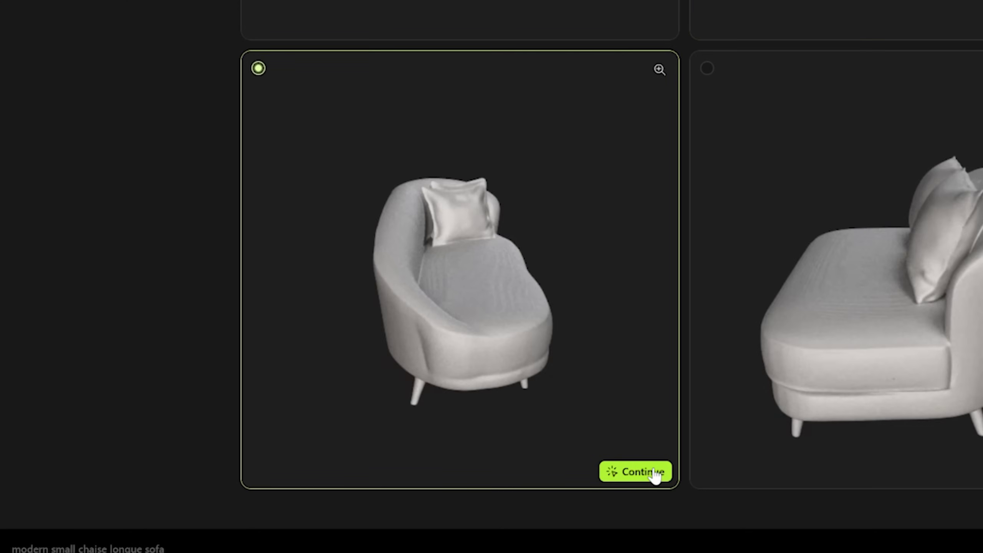
left_click(655, 472)
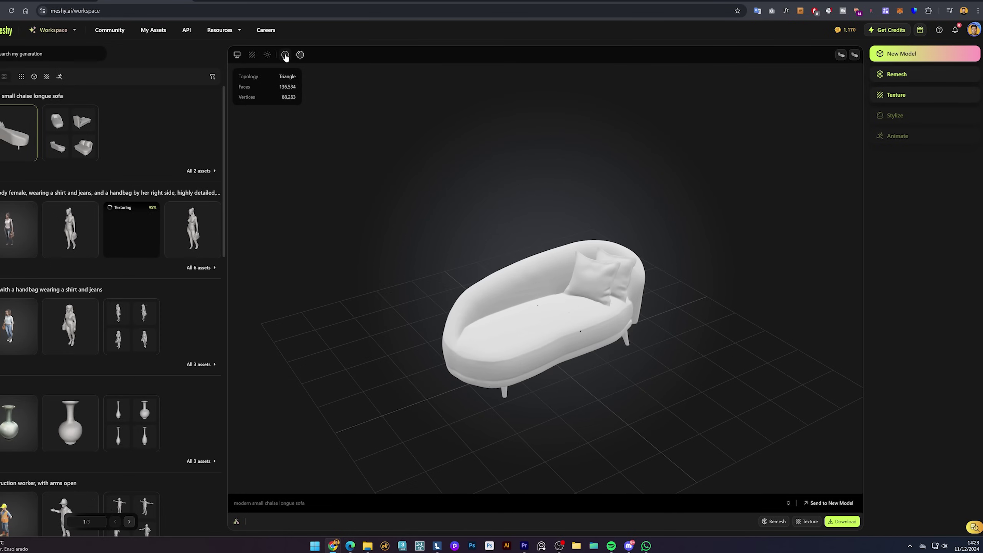
Zoom in on the sofa mesh and set the texture prompt to 'modern small chaise longue sofa, beige fabric'.
scroll(450, 199, "up", 10)
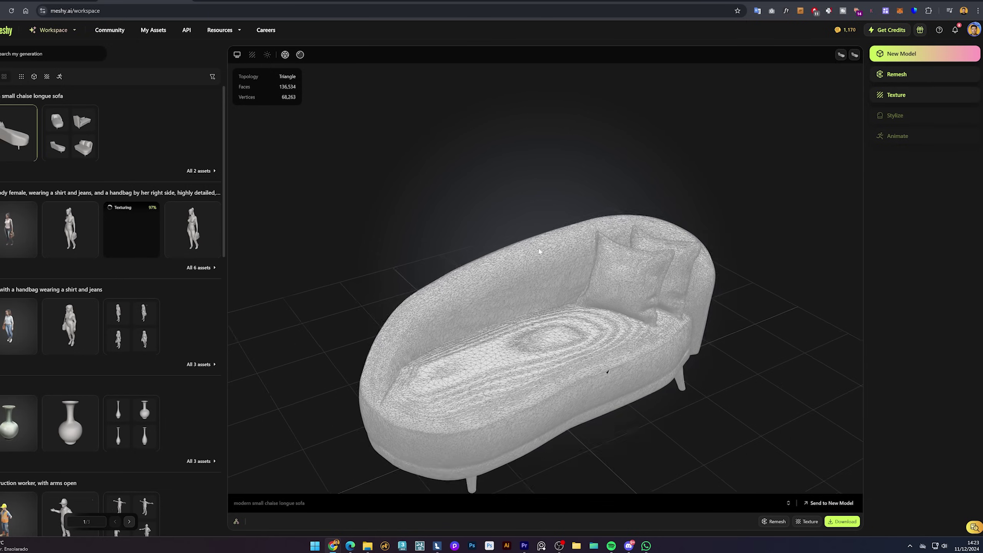
scroll(465, 256, "down", 10)
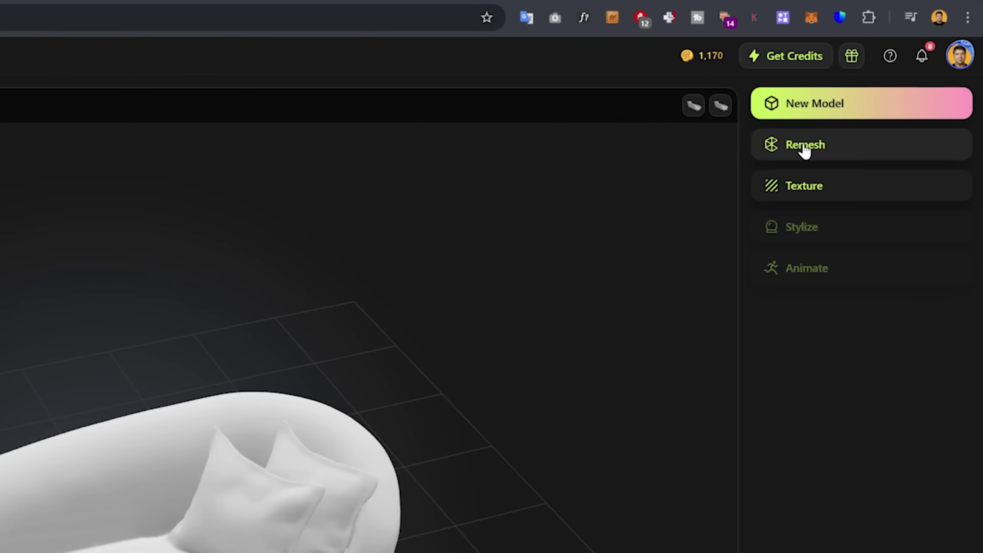
left_click(824, 193)
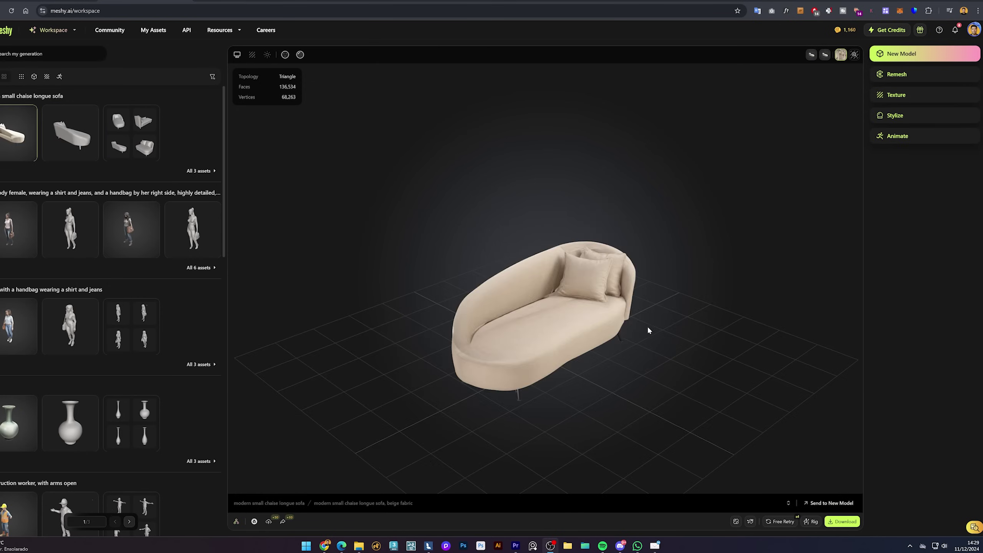
Orbit the sofa to inspect its new beige fabric texture.
left_click_drag(648, 329, 714, 475)
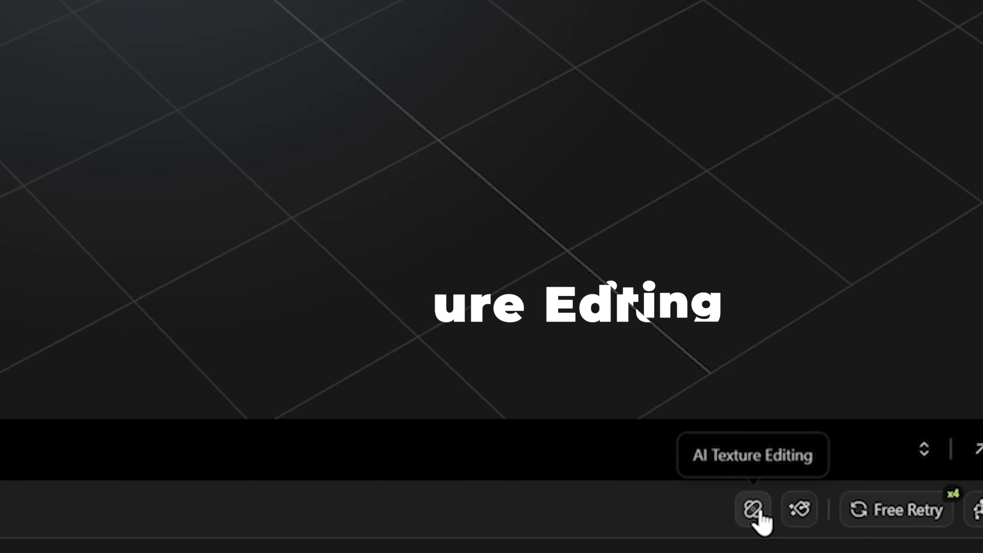
left_click(754, 511)
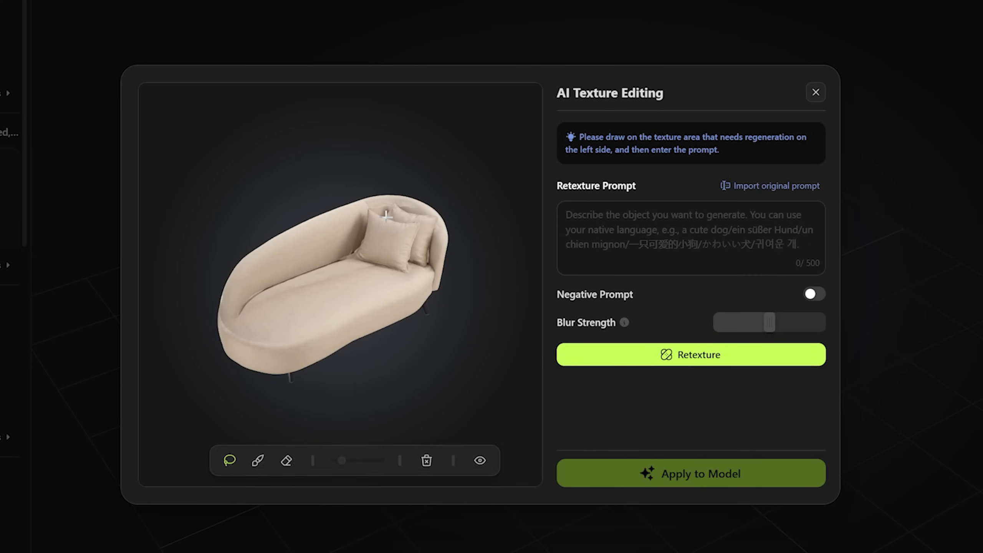
Lasso the front pillow, retexture it as 'a red pillow', and apply the fourth result.
left_click_drag(386, 215, 365, 207)
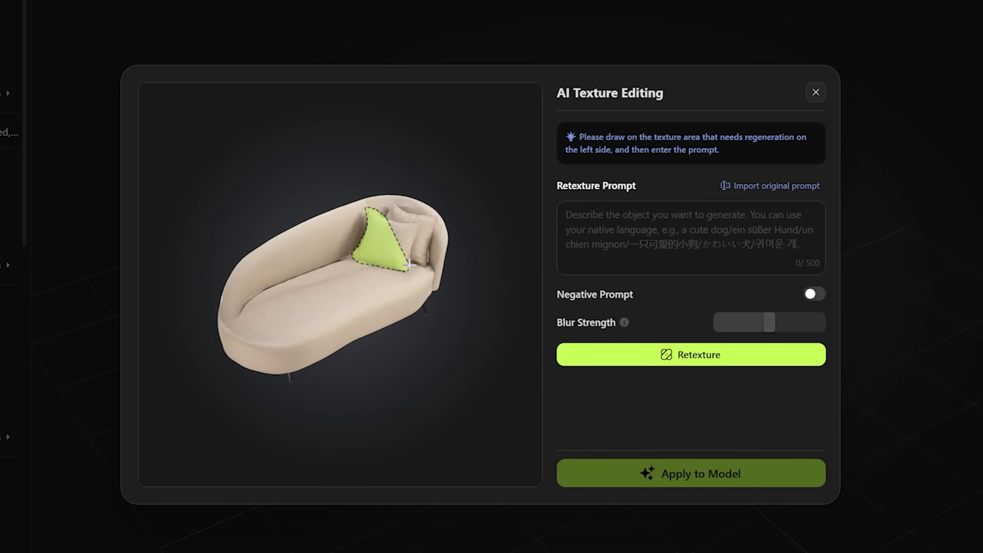
left_click_drag(387, 212, 388, 214)
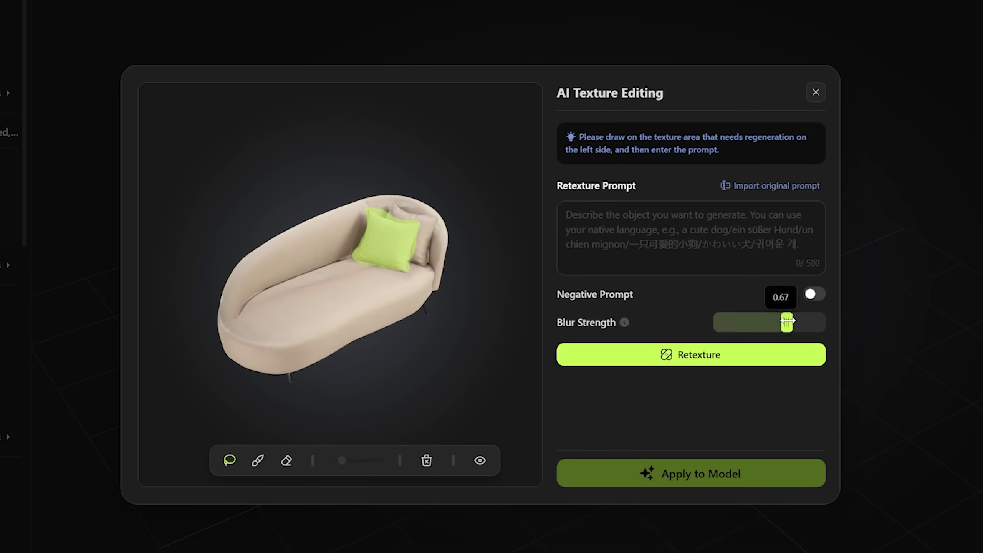
type("w")
left_click(716, 354)
scroll(718, 350, "down", 1)
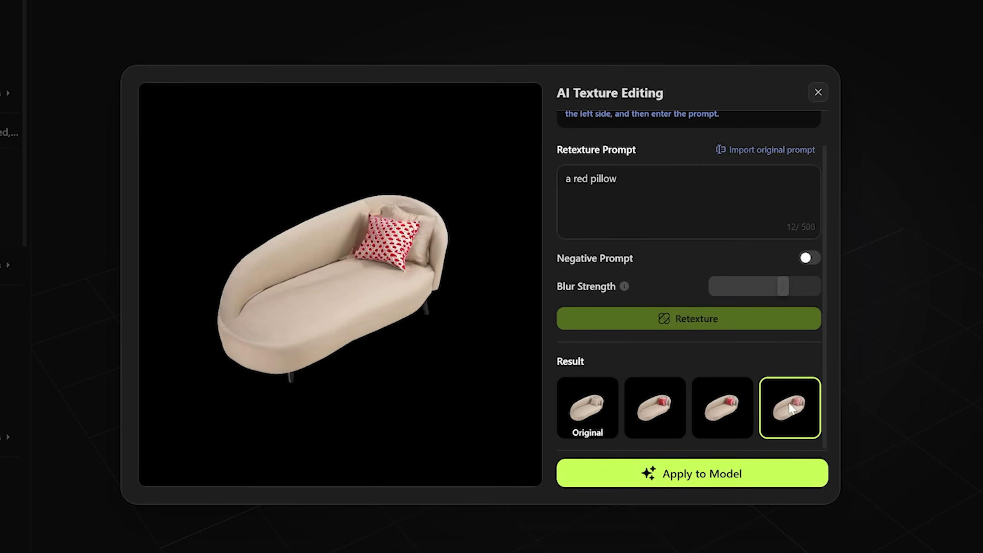
left_click(790, 408)
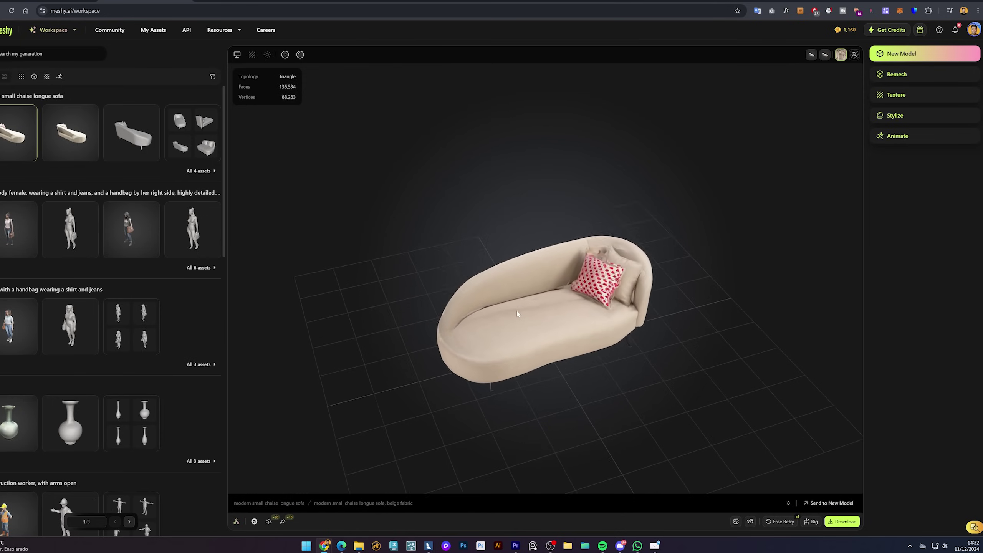
mouse_move(517, 313)
left_mouse_down()
mouse_move(472, 358)
mouse_move(416, 322)
mouse_move(387, 329)
left_mouse_up()
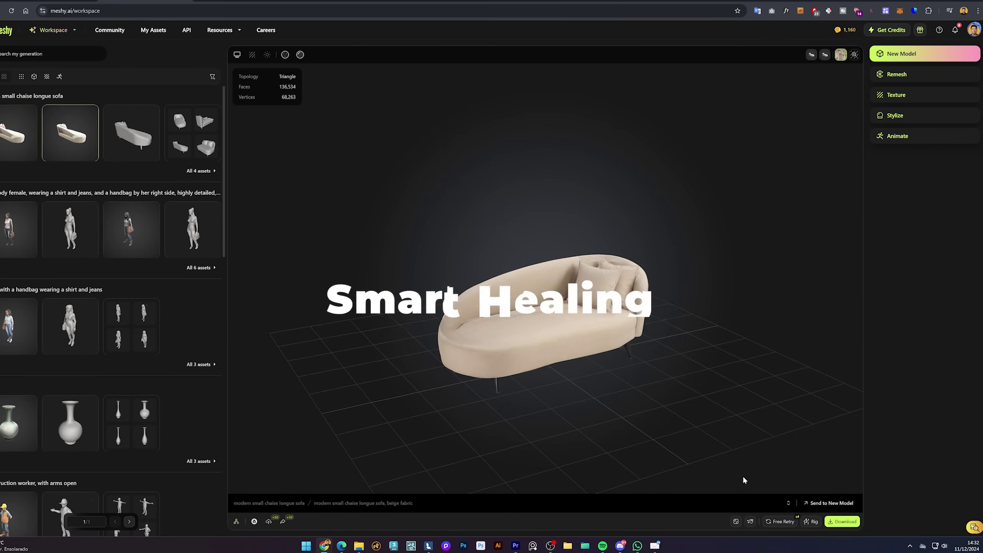
In Smart Healing, paint the flawed spots near the left and right legs and along the underside.
left_click(750, 521)
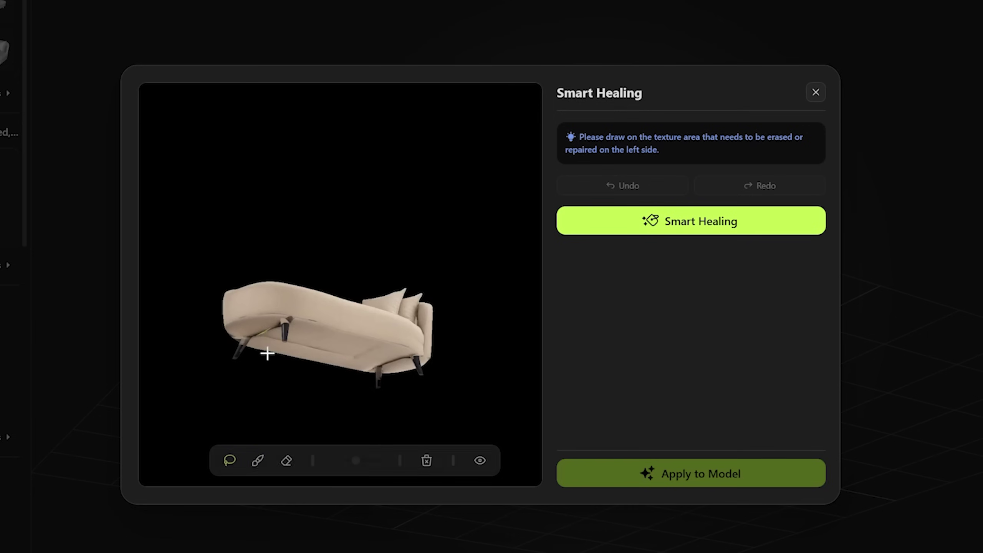
left_click_drag(249, 333, 277, 324)
left_click_drag(385, 364, 403, 356)
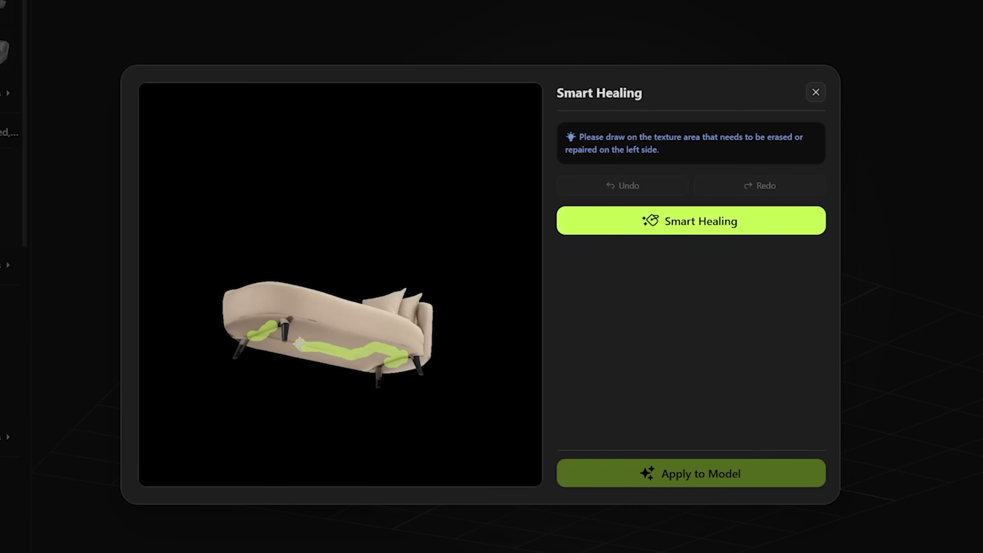
mouse_move(358, 354)
left_mouse_down()
mouse_move(331, 347)
mouse_move(317, 321)
left_mouse_up()
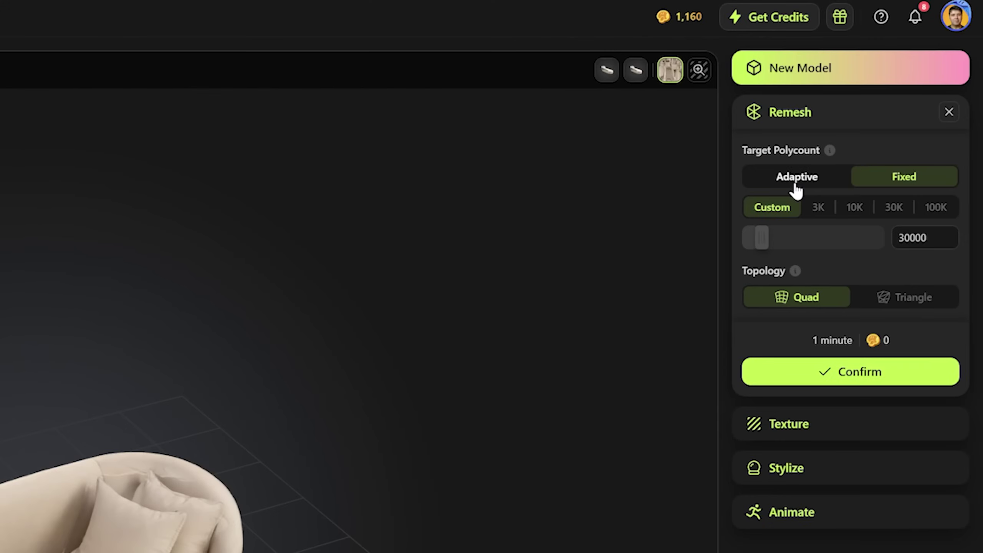
Remesh the chaise longue with a fixed 30K polycount and quad topology.
left_click(796, 177)
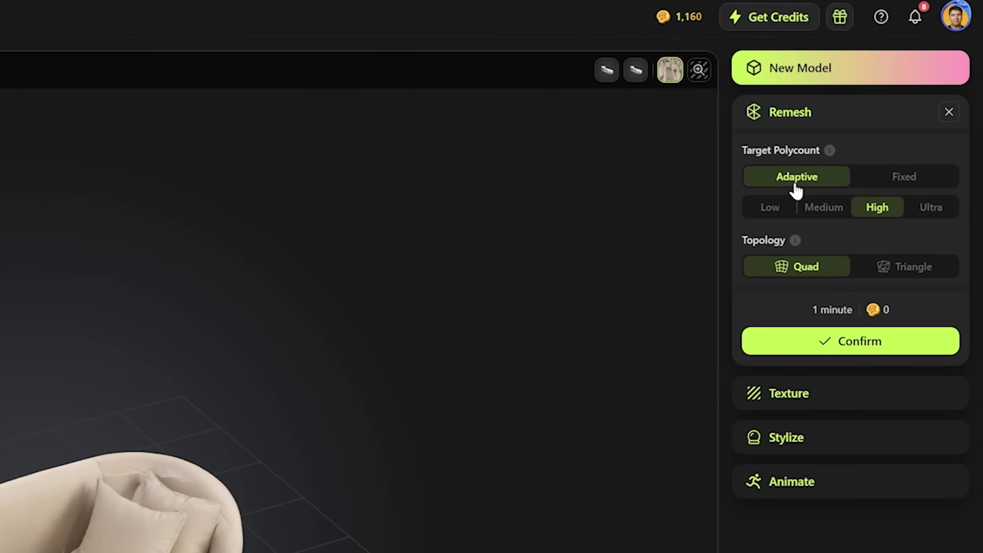
left_click(905, 179)
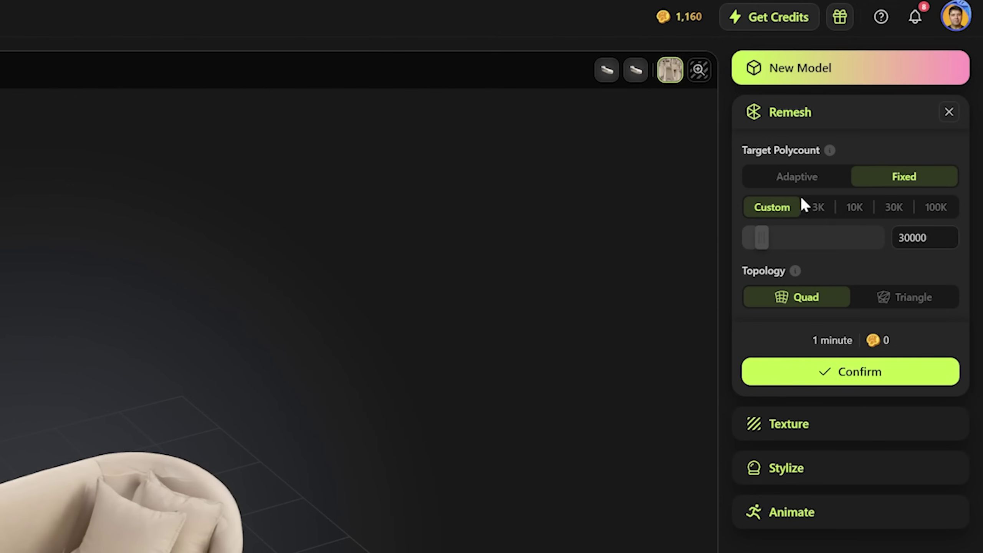
left_click(896, 214)
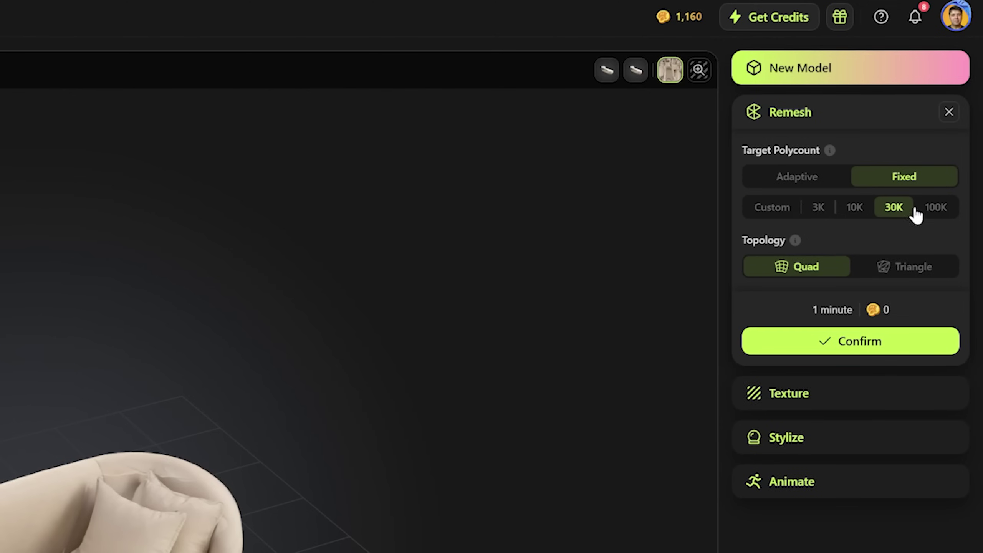
mouse_move(797, 243)
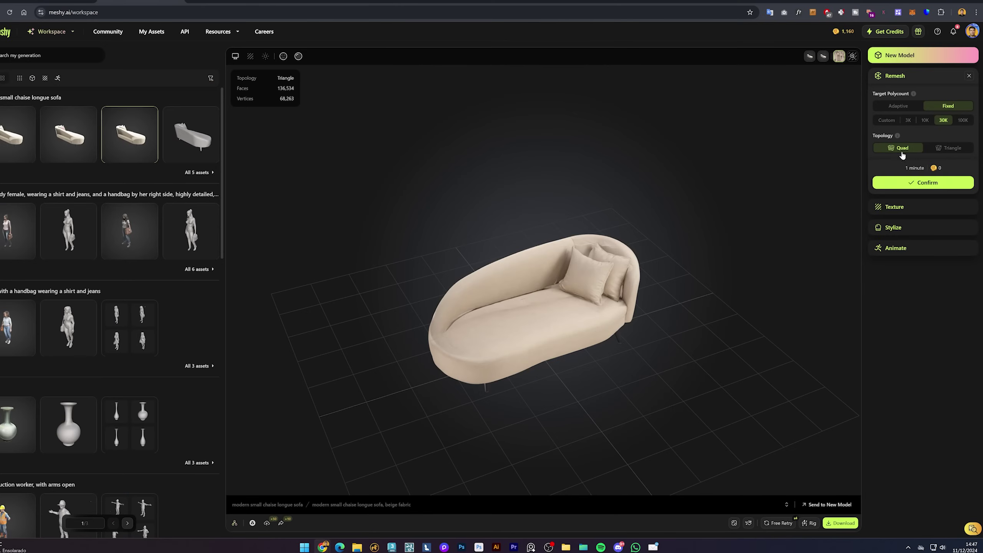
left_click(945, 183)
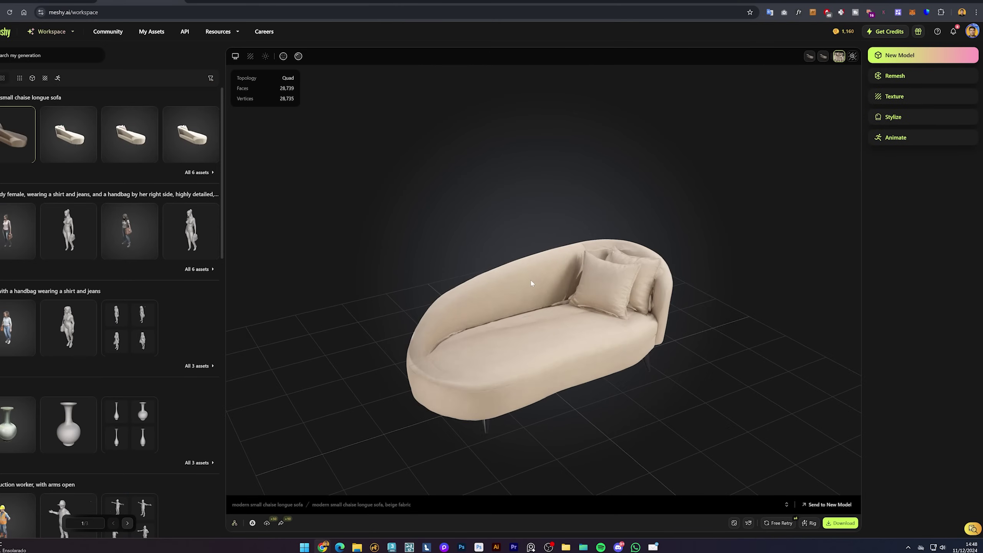
Show the remeshed sofa's 28,739-face quad wireframe and orbit around it.
left_click_drag(531, 284, 411, 180)
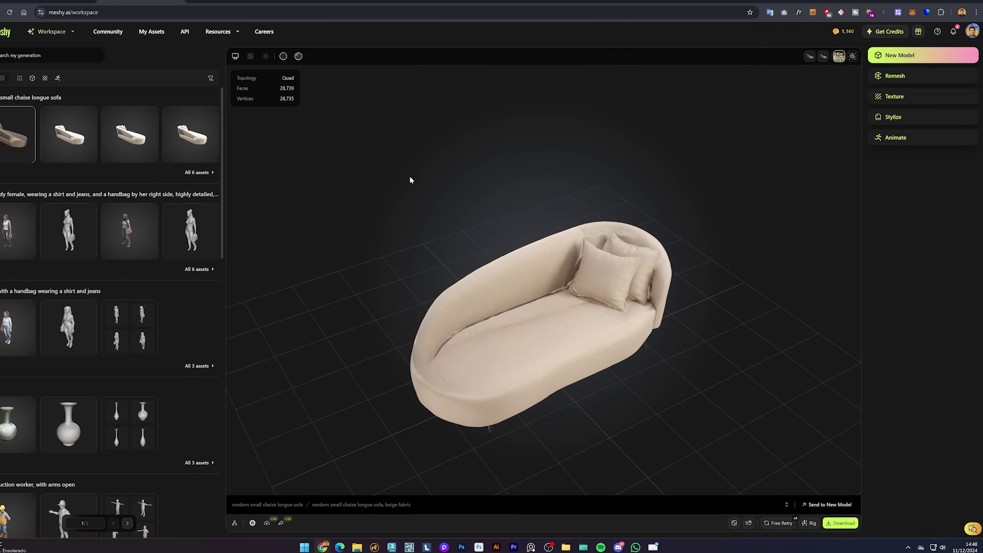
left_click(284, 57)
left_click_drag(608, 238, 693, 325)
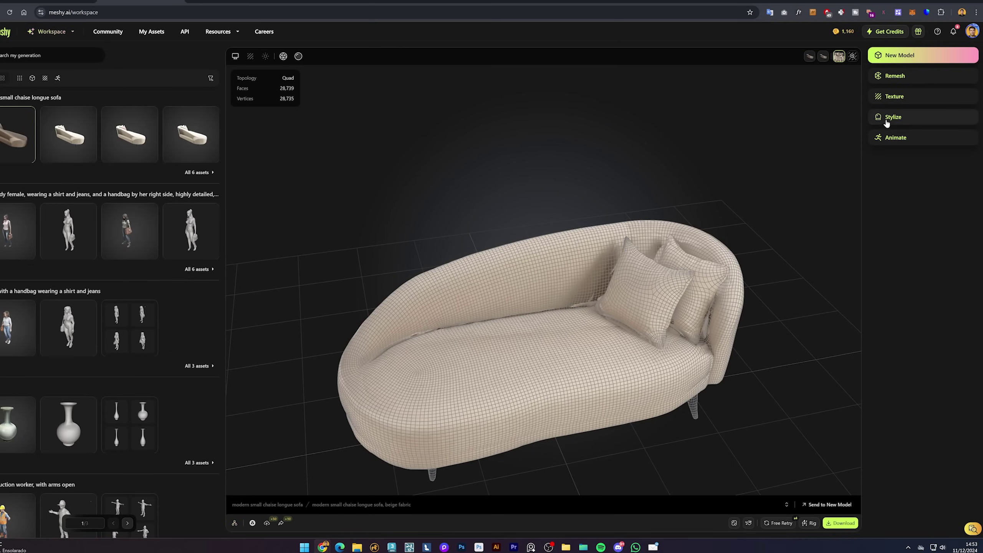
Stylize the remeshed sofa with the PBR art style.
left_click(898, 118)
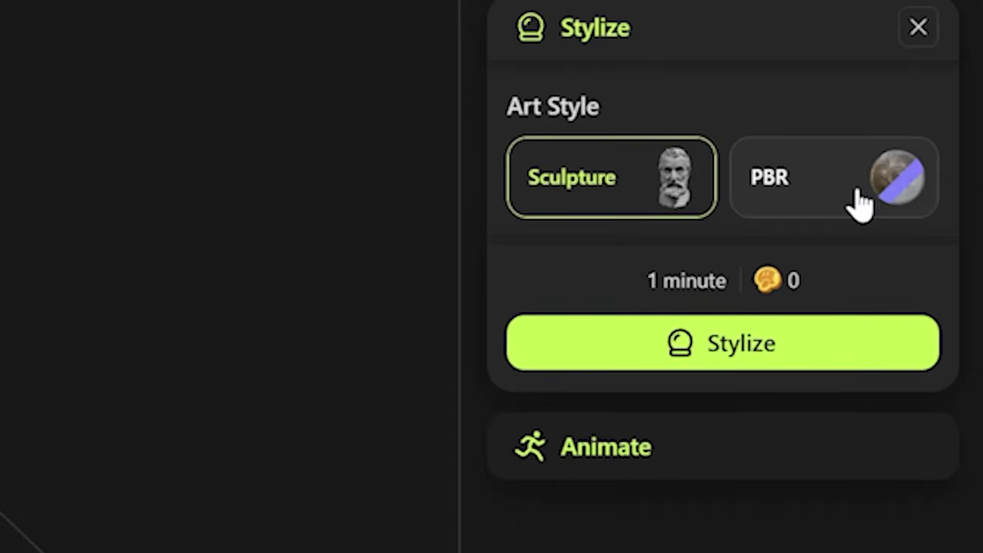
left_click(955, 157)
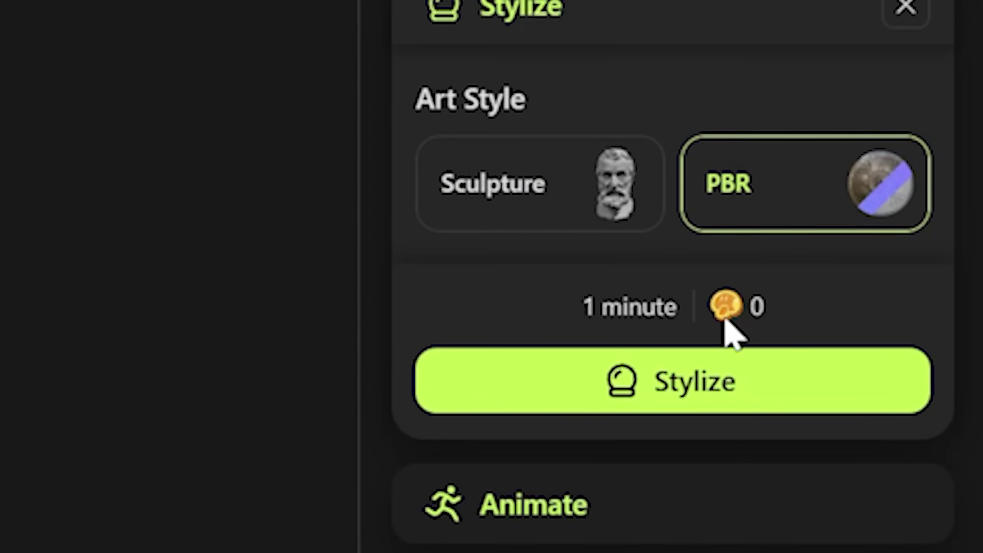
left_click(734, 382)
Inspect the sofa's generated material maps, normal map and x-ray wireframe view.
left_click(799, 56)
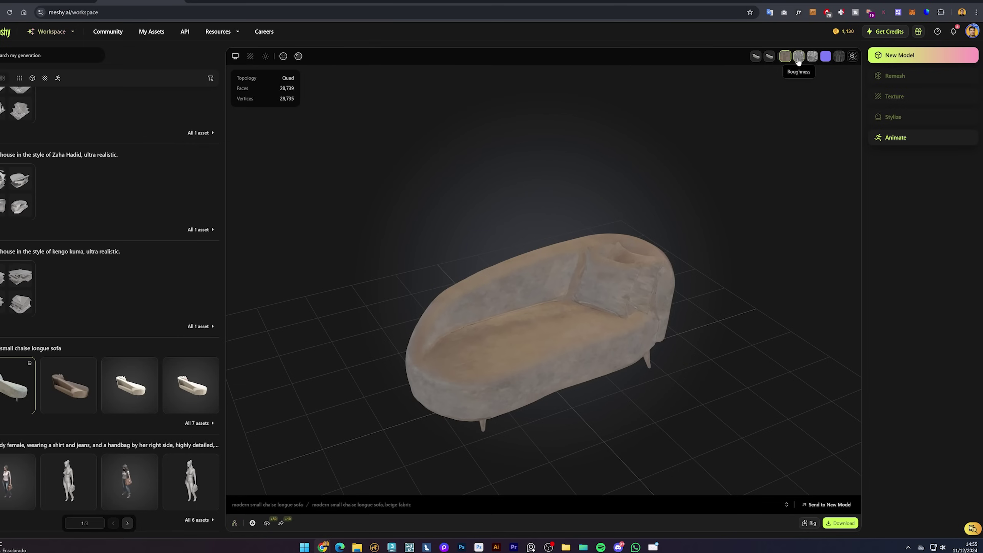
left_click(812, 59)
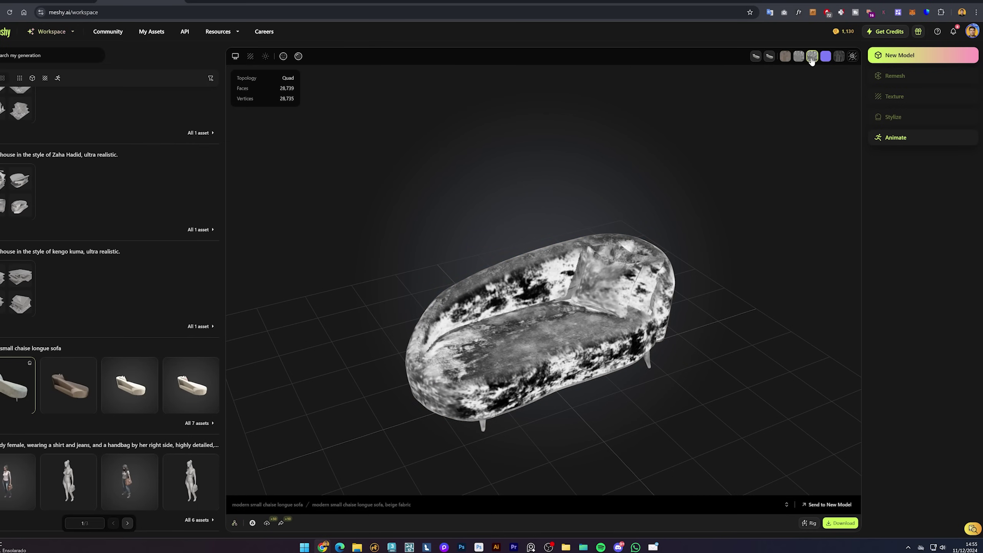
left_click(826, 58)
mouse_move(753, 179)
left_mouse_down()
mouse_move(695, 178)
mouse_move(707, 202)
mouse_move(756, 191)
left_mouse_up()
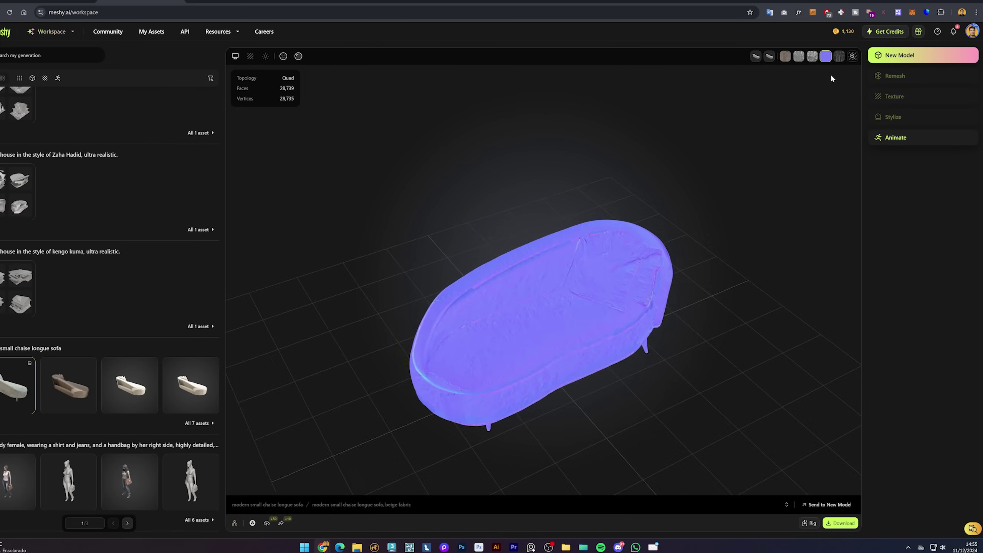
left_click(840, 57)
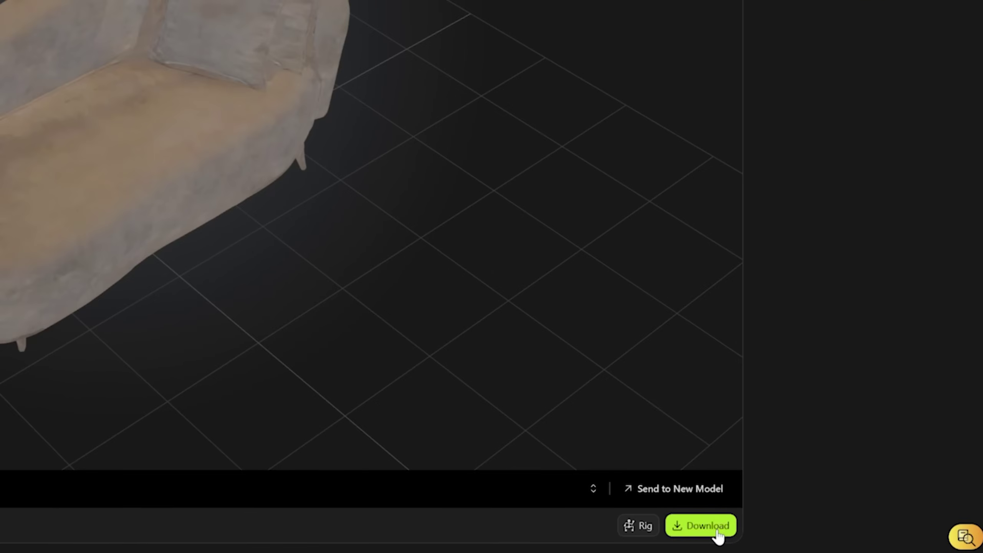
Download the stylized chaise longue in fbx format and open the file for import.
left_click(849, 528)
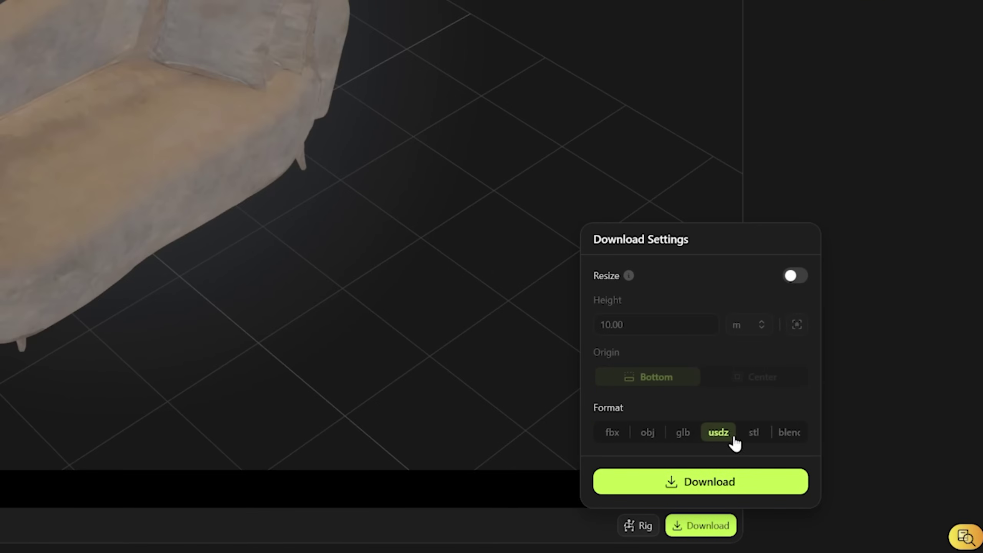
left_click(790, 432)
left_click(613, 432)
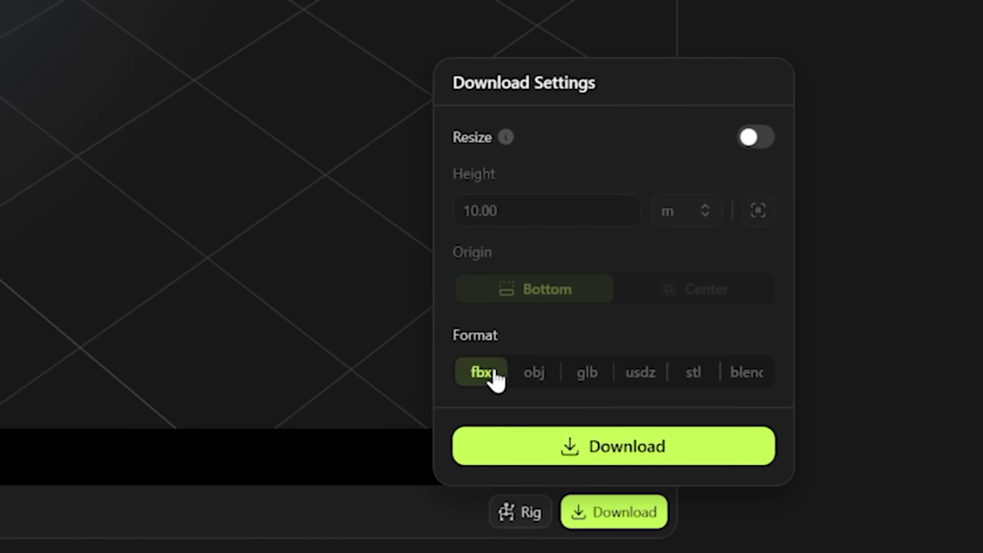
left_click(660, 434)
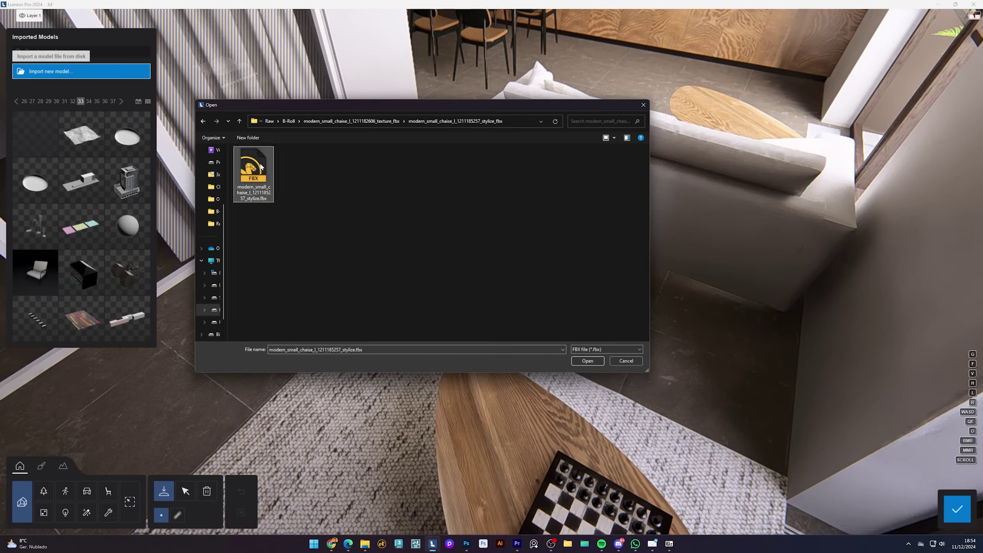
double_click(260, 167)
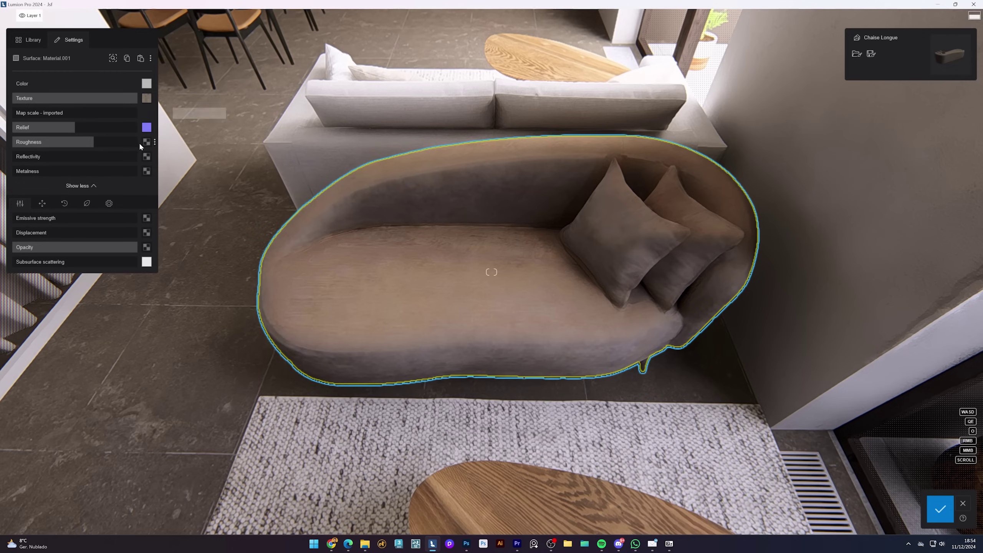
Load the relief, roughness and metalness maps onto the chaise material and open Weathering.
left_click(145, 142)
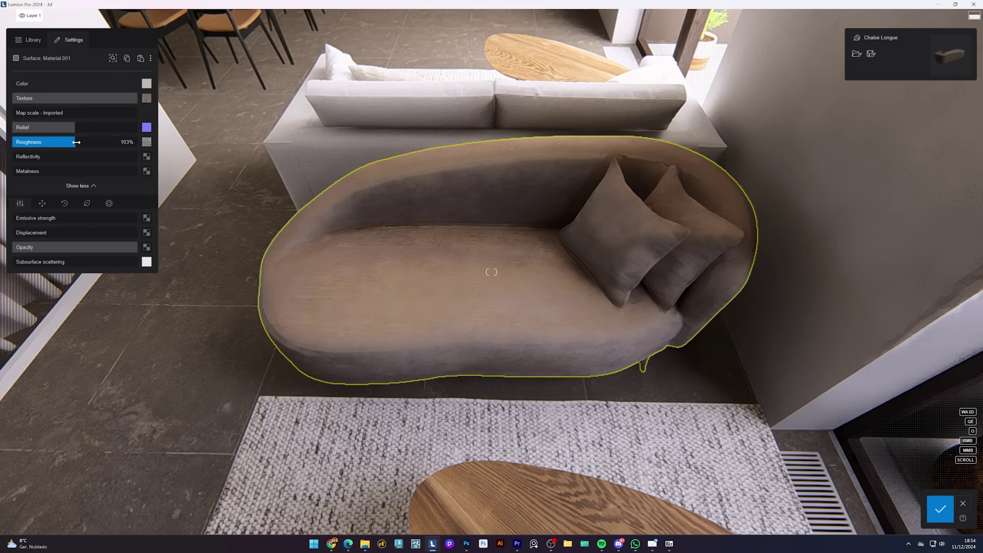
left_click(146, 142)
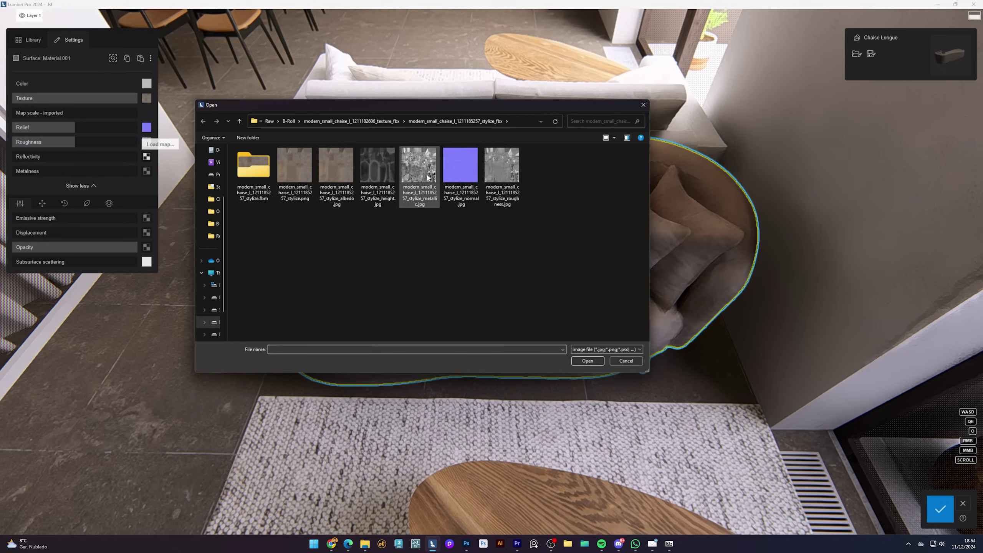
double_click(420, 163)
left_click(64, 203)
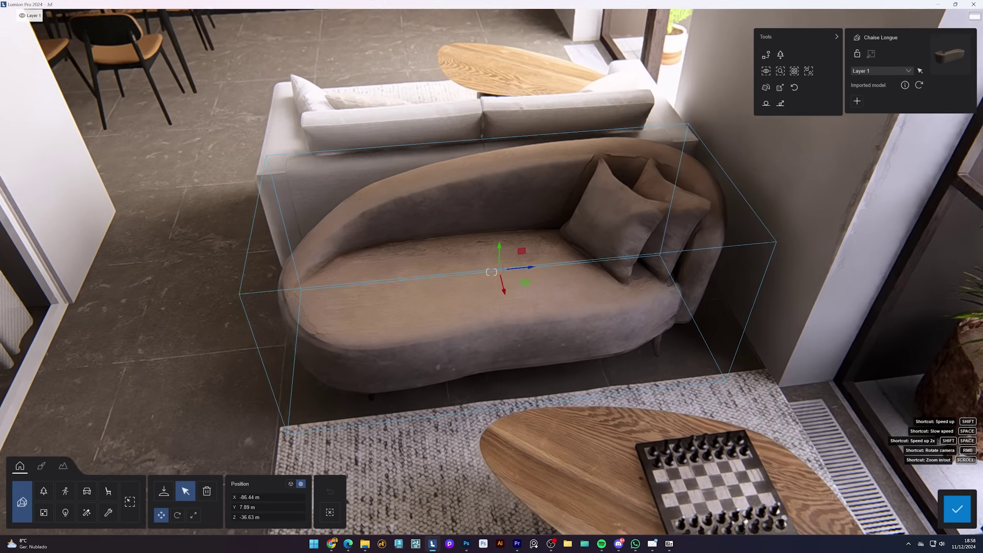
right_click_drag(549, 411, 549, 369)
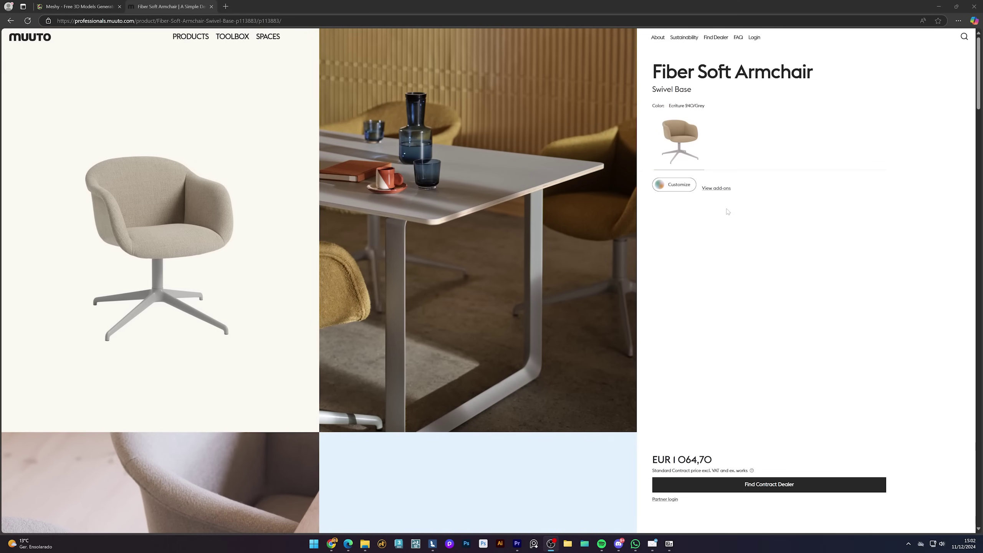
Open the Fiber Soft Armchair photo in its own tab and bring up Save image as.
scroll(726, 209, "down", 10)
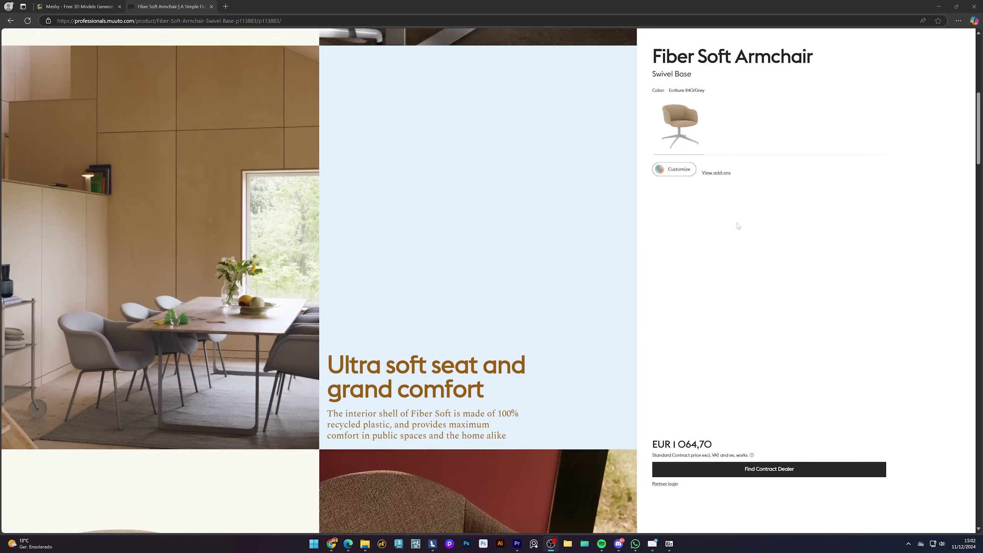
scroll(738, 226, "down", 8)
scroll(739, 227, "up", 18)
right_click(222, 217)
left_click(251, 224)
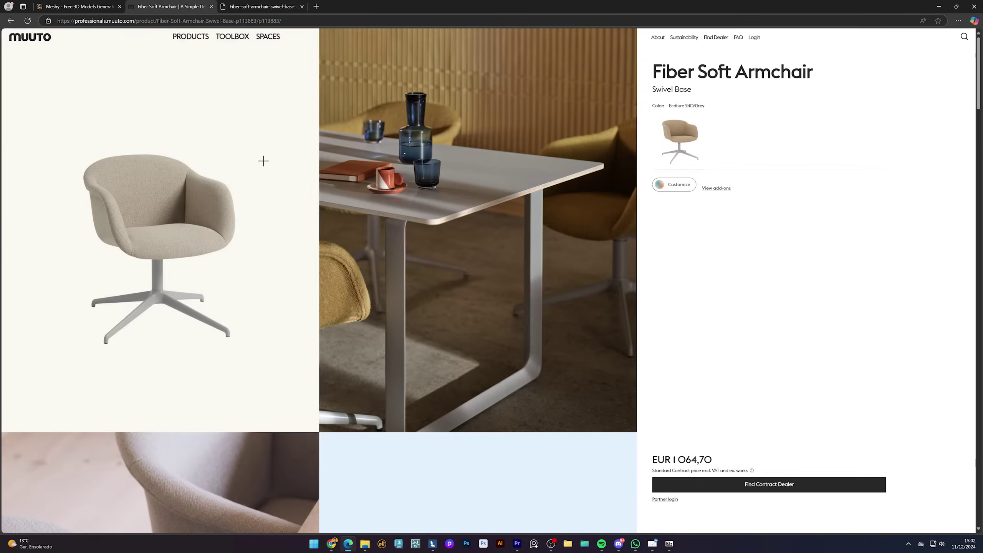
left_click(281, 7)
right_click(535, 227)
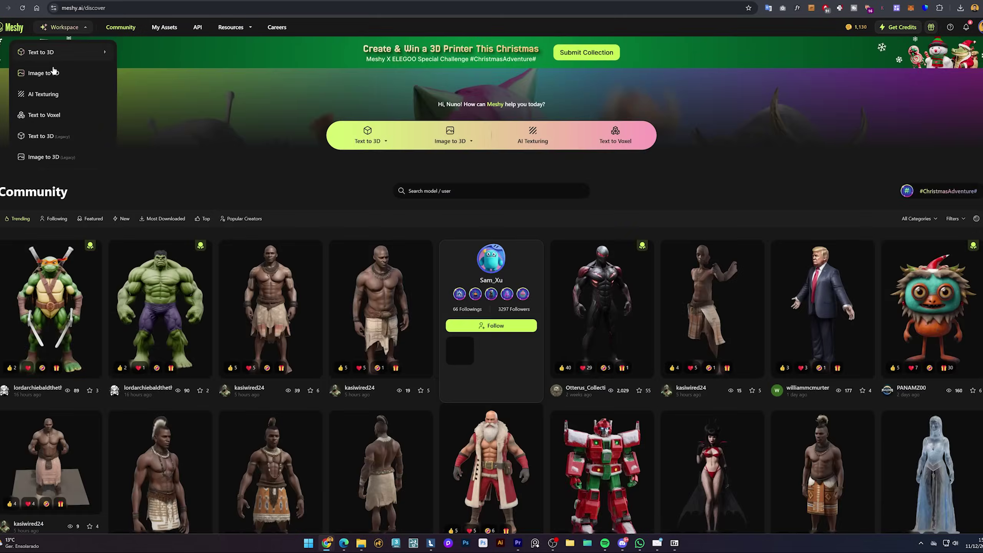
Upload the saved armchair photo as the source of a new Image to 3D model.
left_click(65, 68)
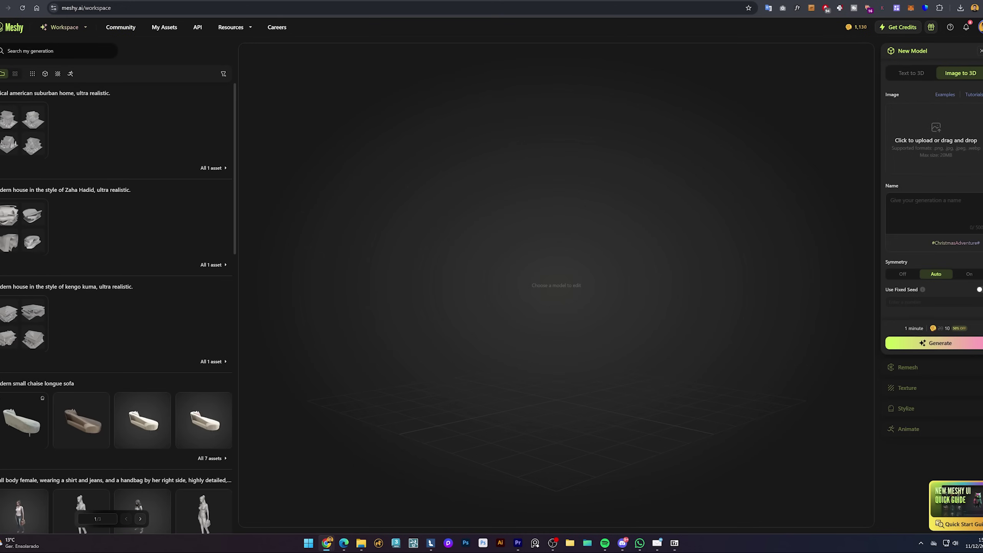
left_click_drag(933, 85, 916, 121)
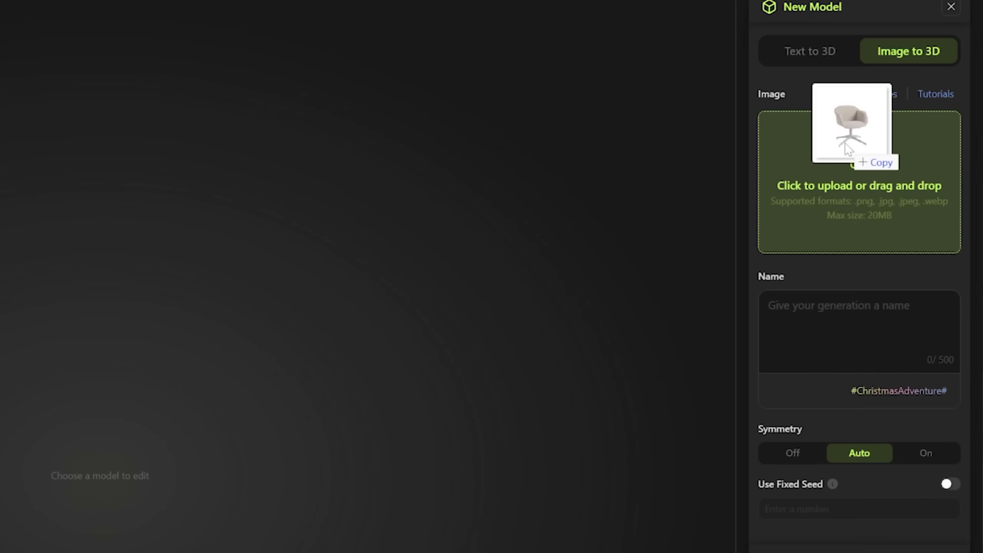
left_click_drag(845, 141, 878, 236)
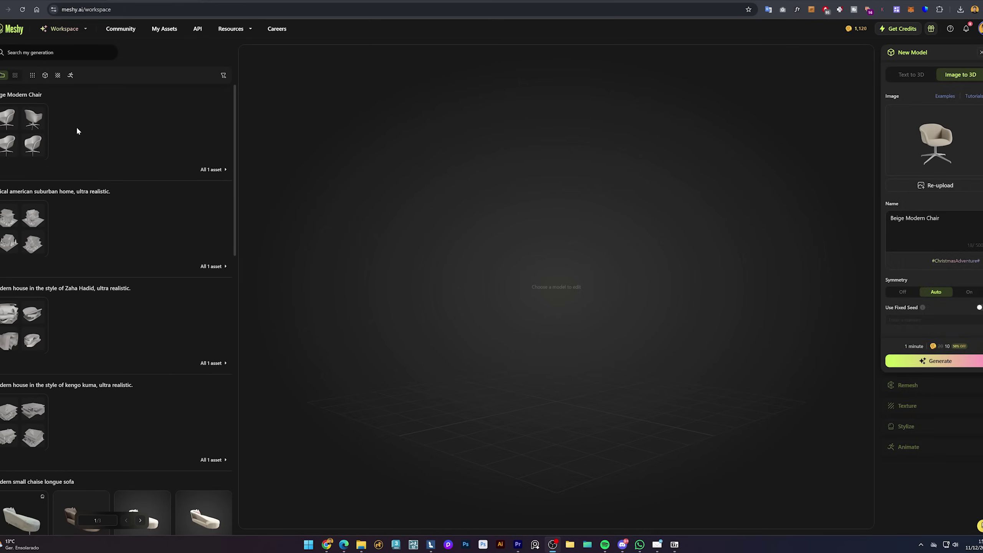
Continue with the top-left Beige Modern Chair draft and view the resulting mesh.
left_click(200, 106)
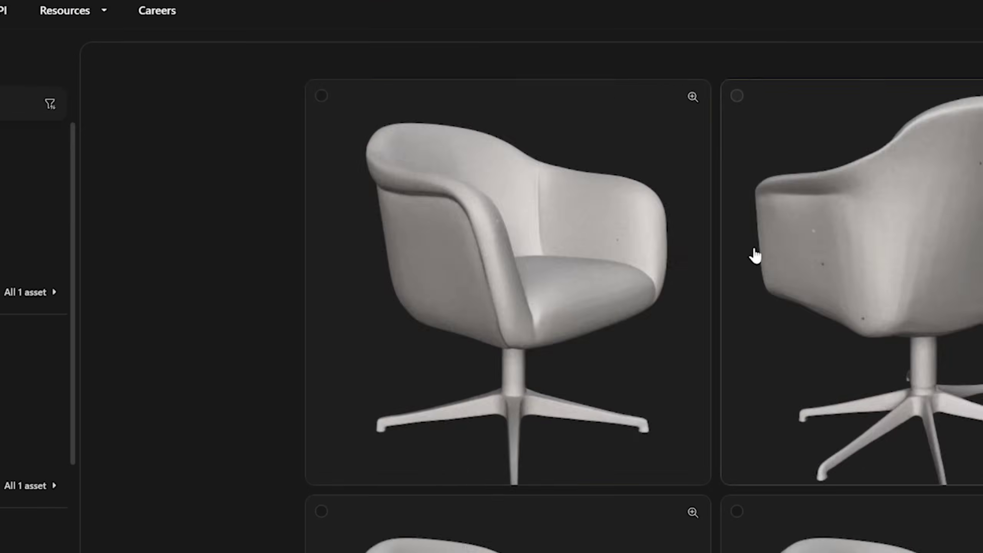
left_click(487, 125)
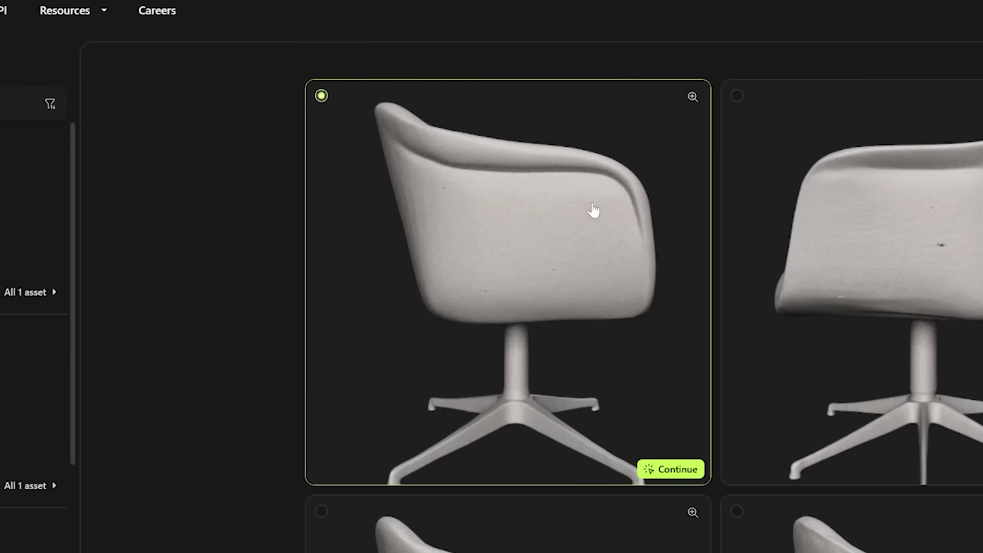
left_click(697, 469)
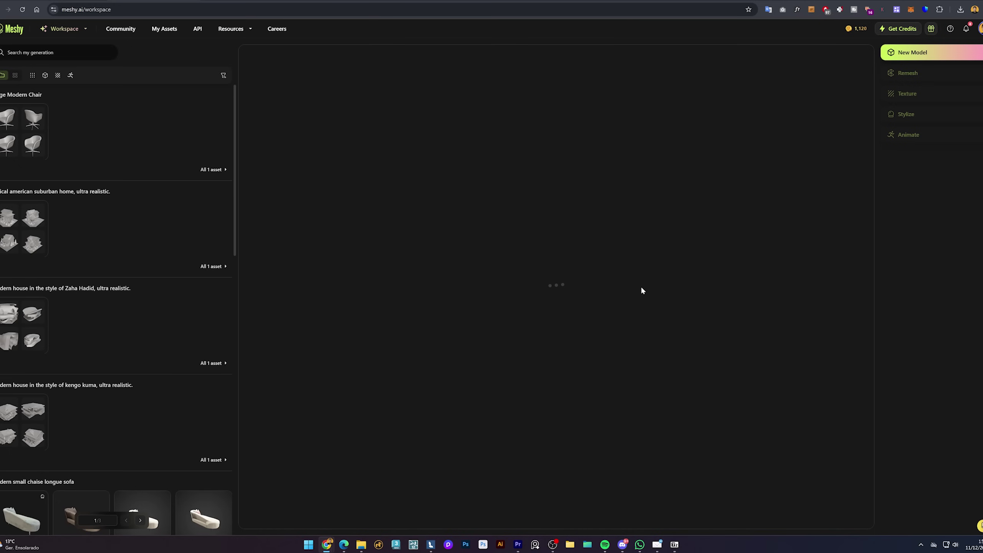
left_click_drag(643, 290, 716, 306)
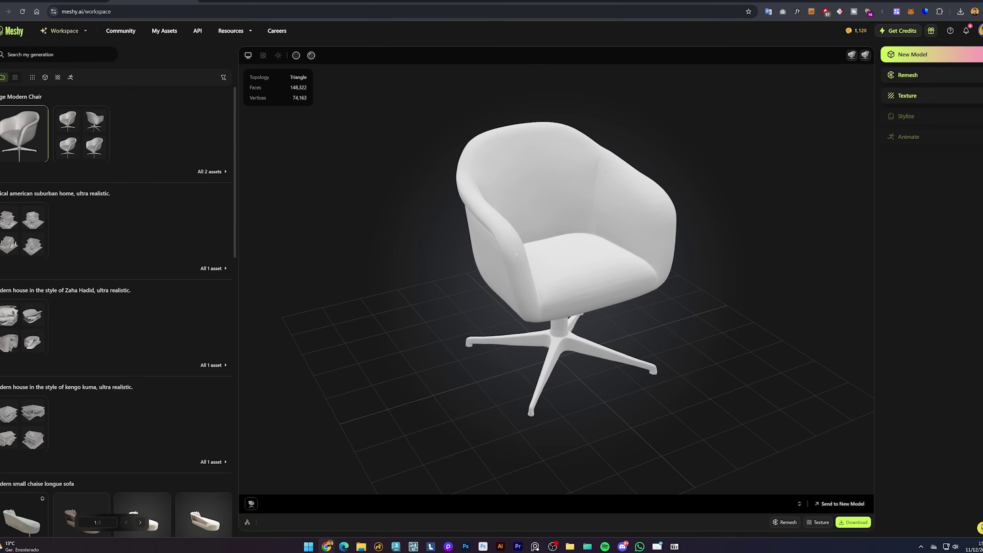
left_click(907, 95)
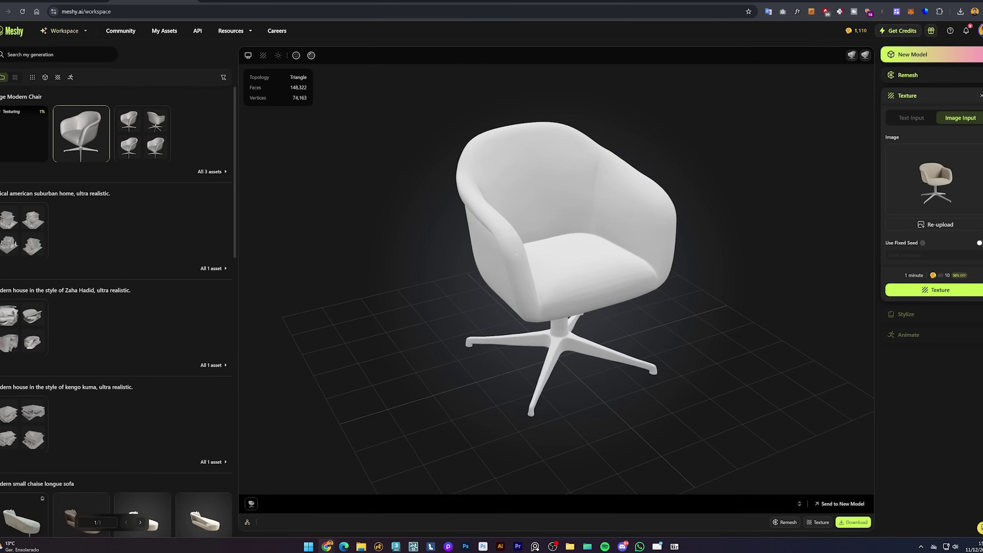
Texture the chair from the reference photo and orbit to check its front, back and sides.
left_click(13, 136)
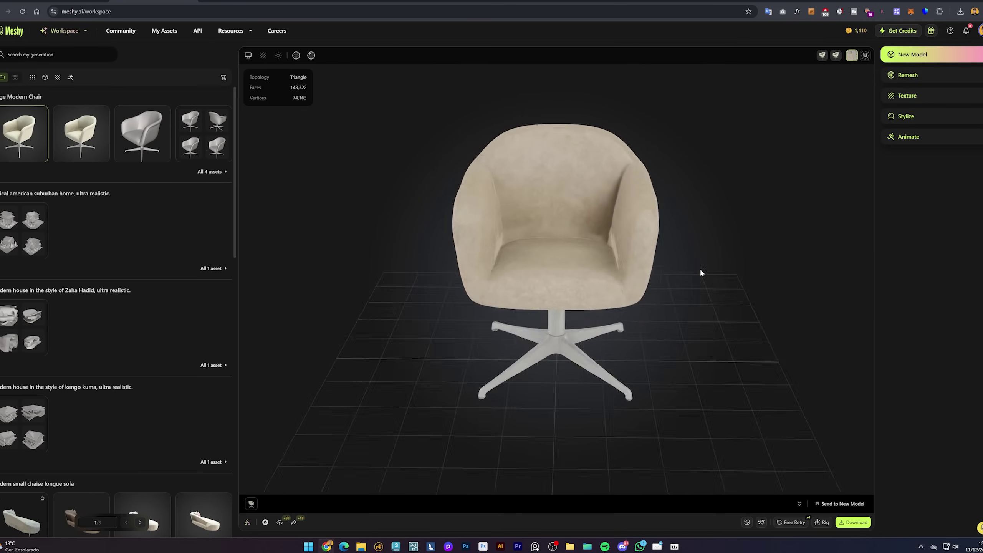
left_click_drag(605, 293, 738, 298)
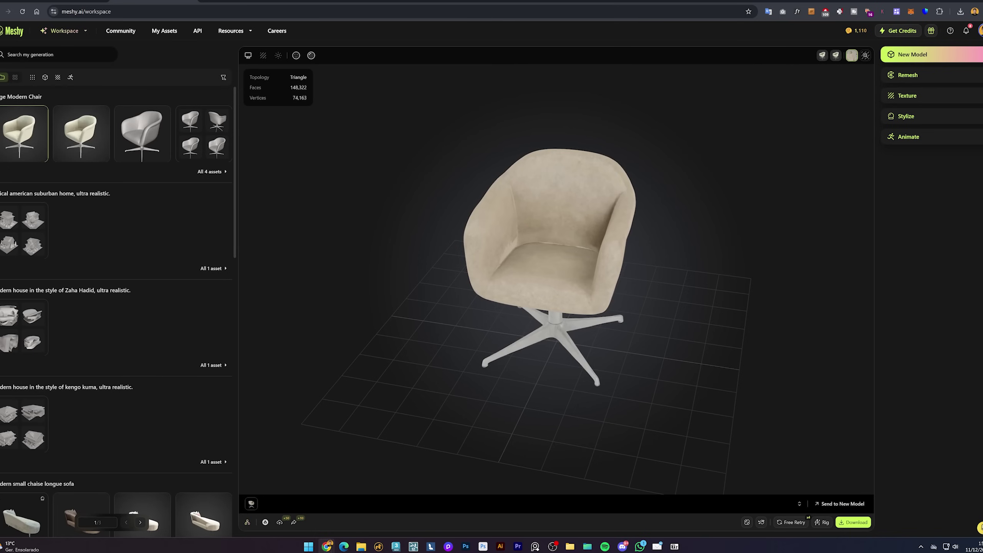
left_click_drag(596, 383, 619, 397)
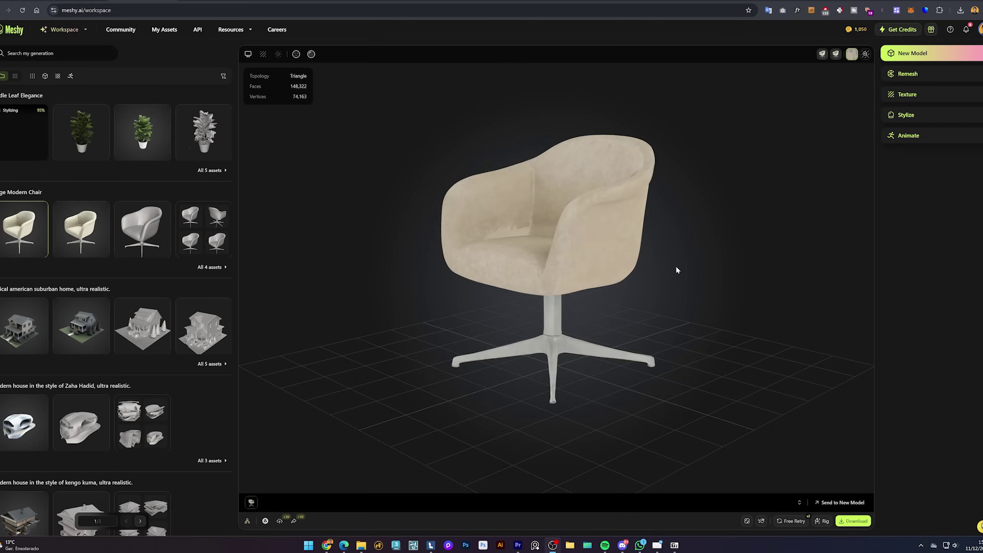
left_click_drag(357, 37, 518, 84)
left_click_drag(761, 297, 694, 312)
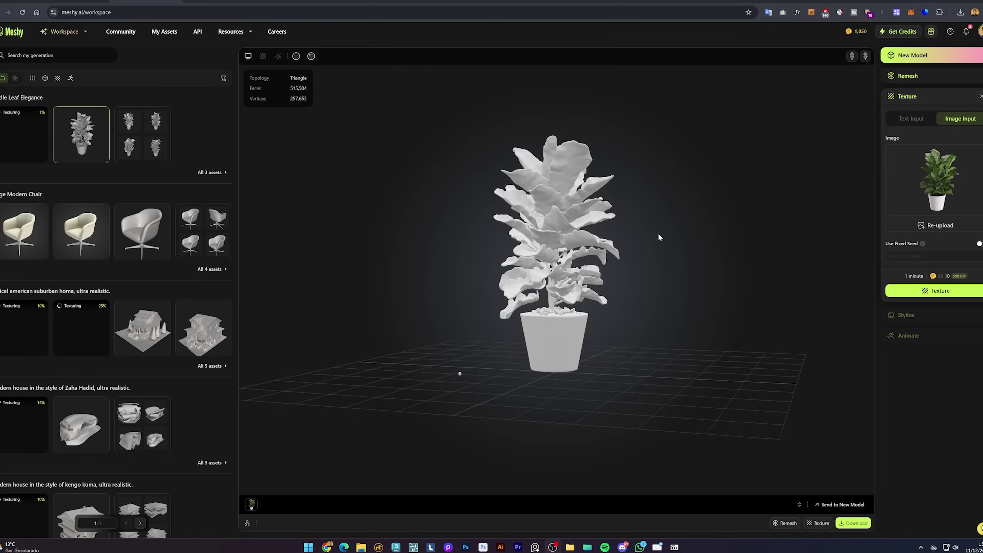
Orbit the textured fiddle leaf plant and the brown house model from several angles.
left_click_drag(500, 235, 653, 255)
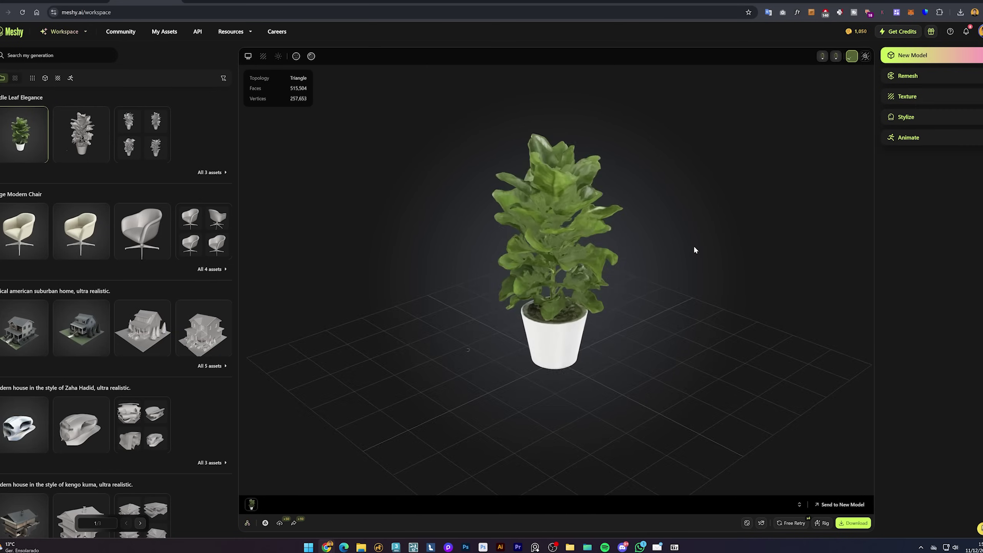
left_click_drag(396, 250, 408, 213)
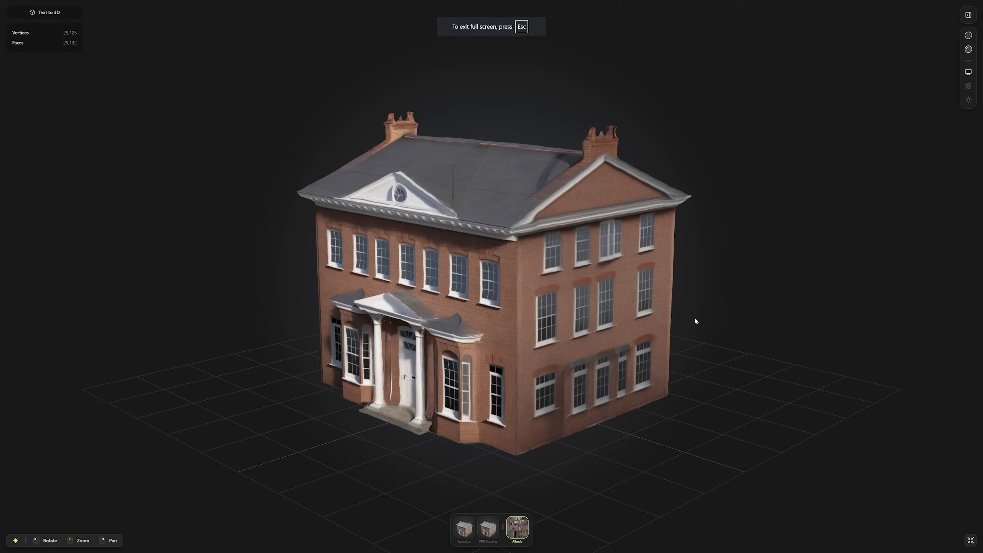
left_click_drag(694, 317, 825, 295)
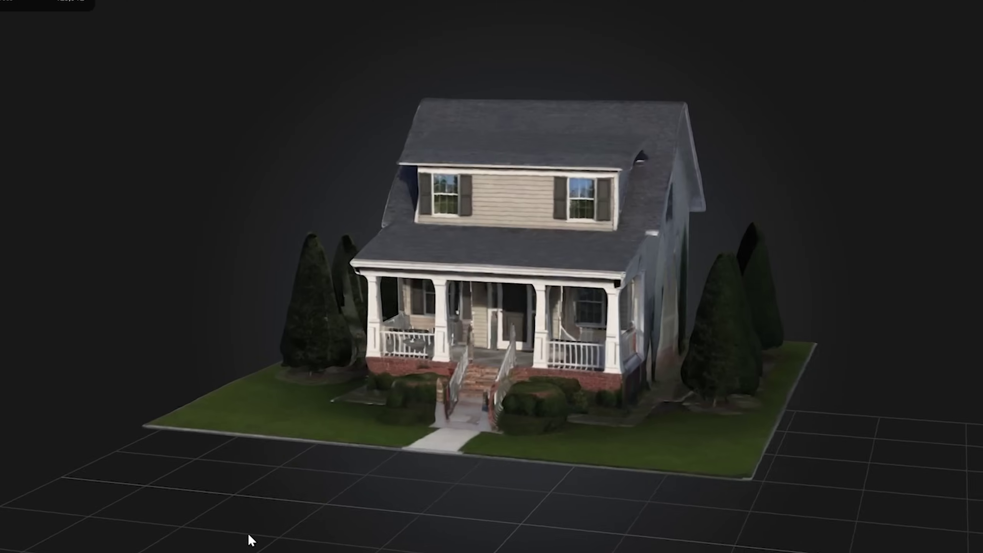
left_click_drag(249, 537, 333, 532)
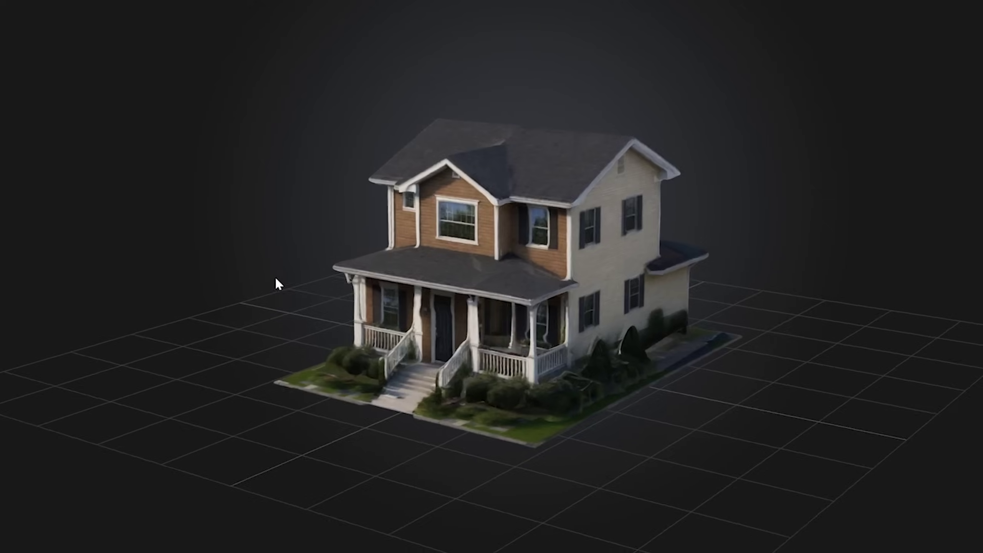
left_click_drag(277, 281, 344, 273)
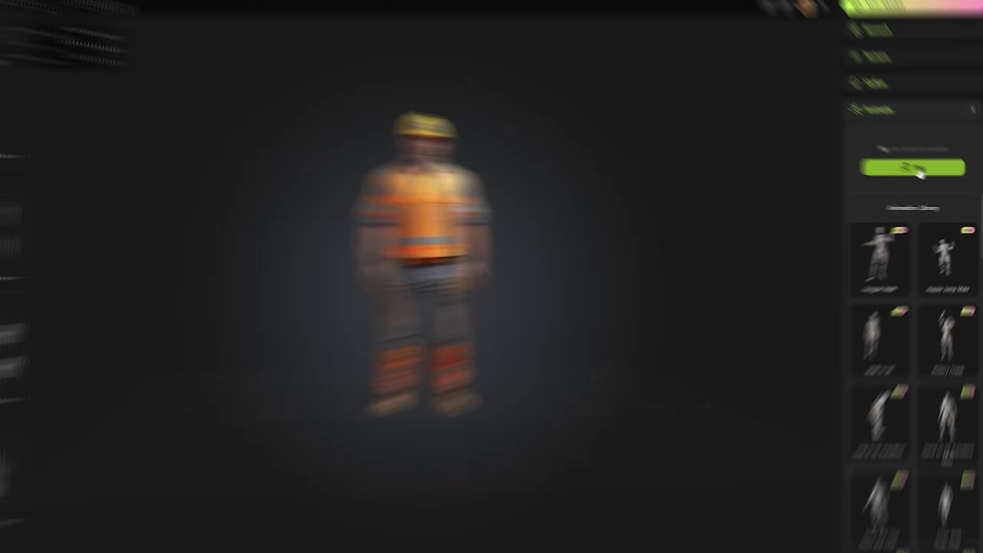
Rig the worker by placing shoulder, elbow, wrist, knee and ankle markers, then view his walk.
left_click(868, 147)
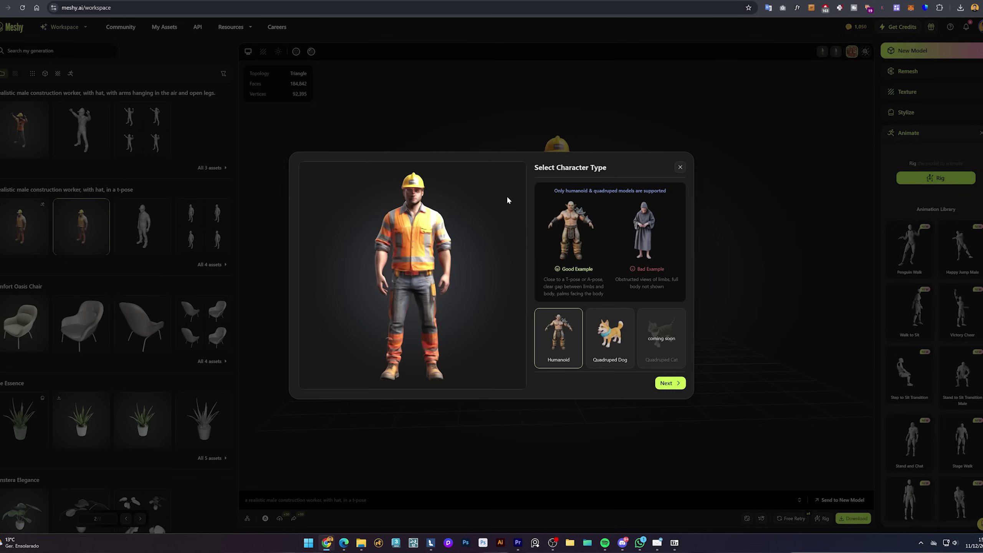
left_click(671, 383)
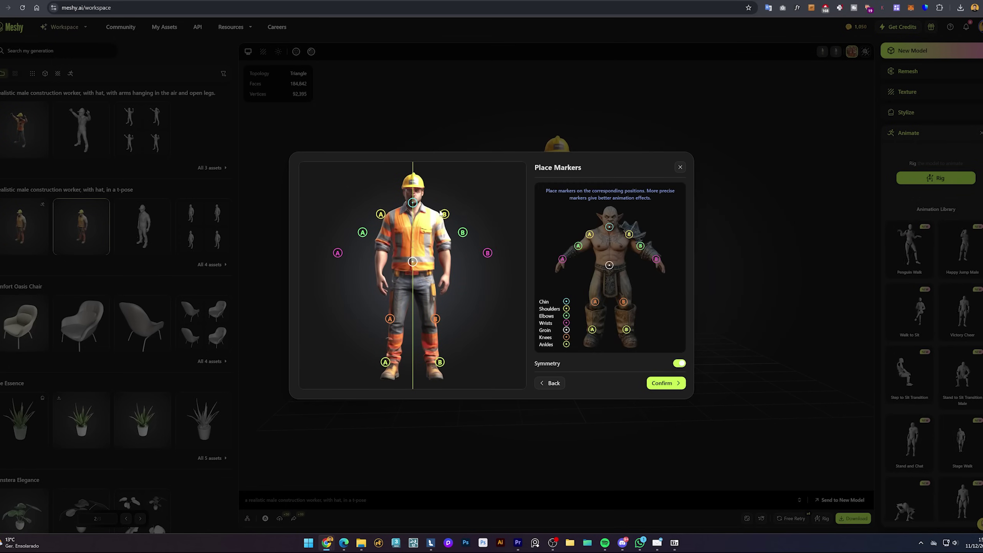
left_click_drag(444, 214, 447, 278)
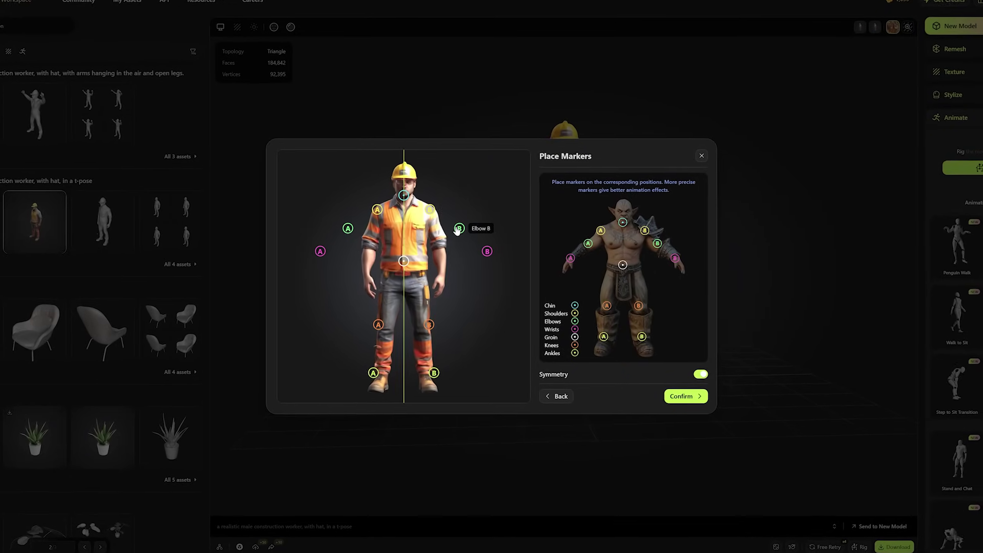
left_click_drag(365, 331, 373, 331)
left_click_drag(360, 385, 370, 385)
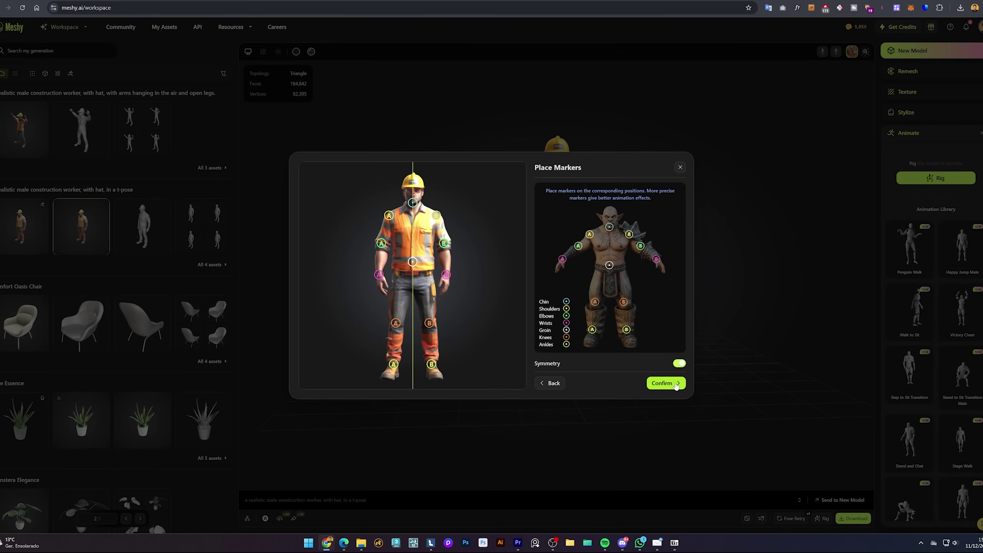
left_click(675, 383)
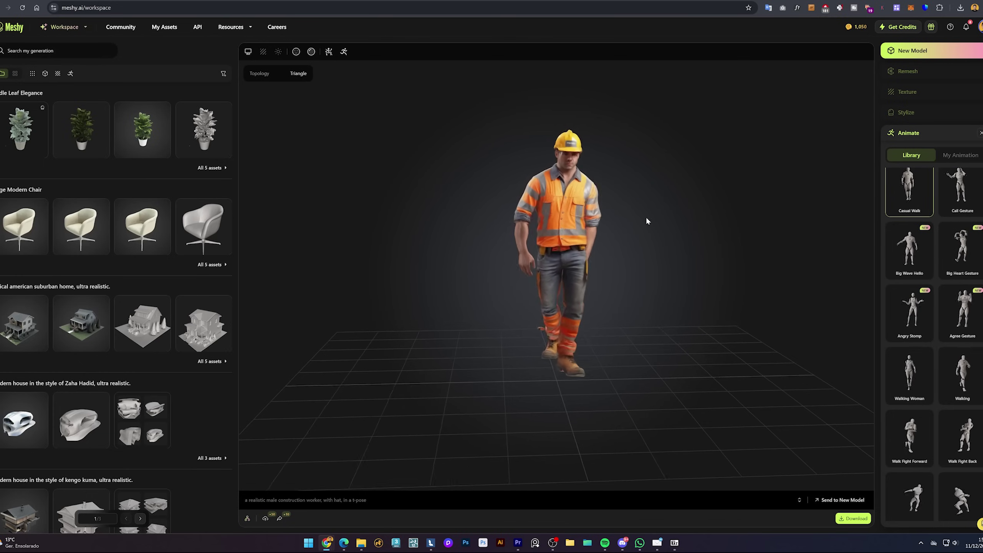
left_click_drag(626, 223, 606, 223)
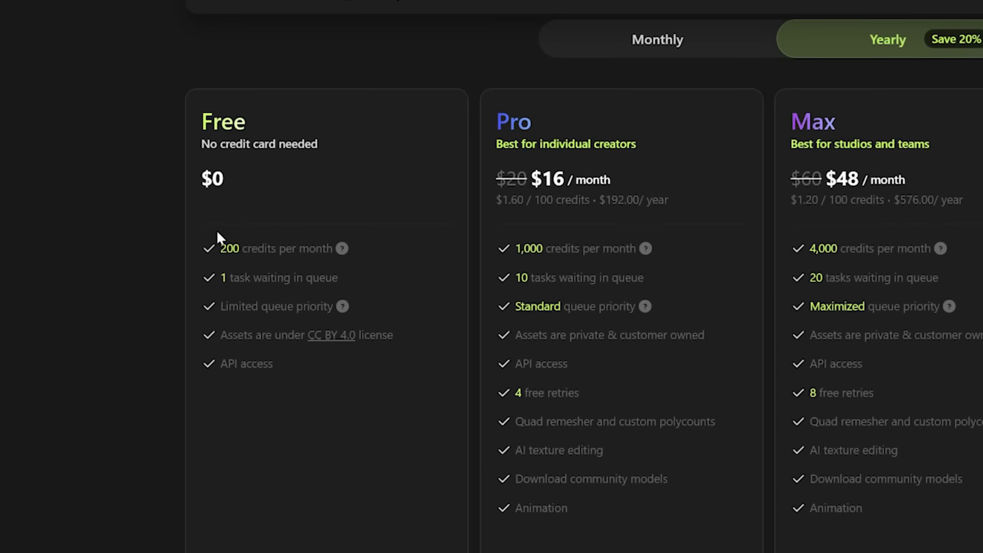
Scroll through the Free, Pro and Max plans, then orbit the woman with the shoulder bag.
scroll(507, 246, "down", 20)
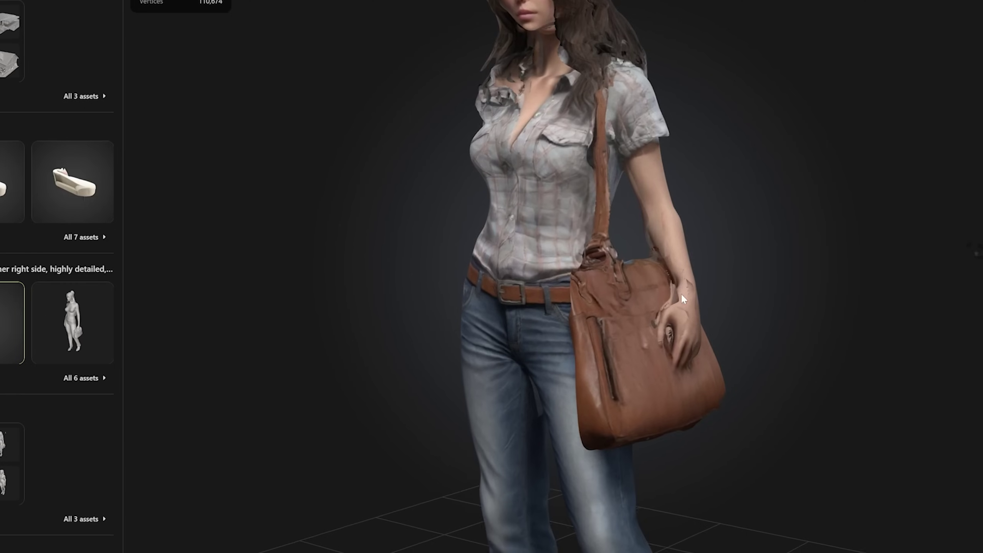
left_click_drag(635, 315, 779, 149)
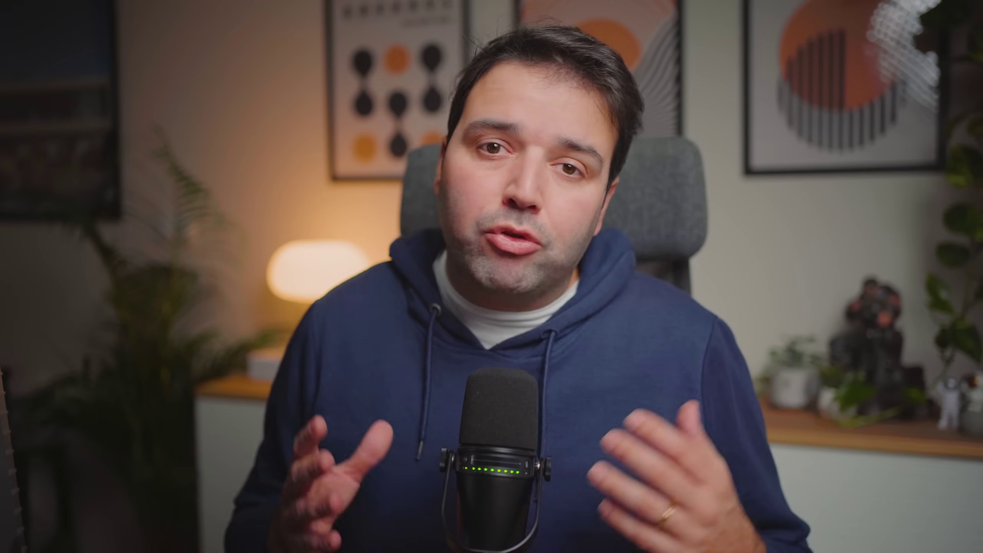